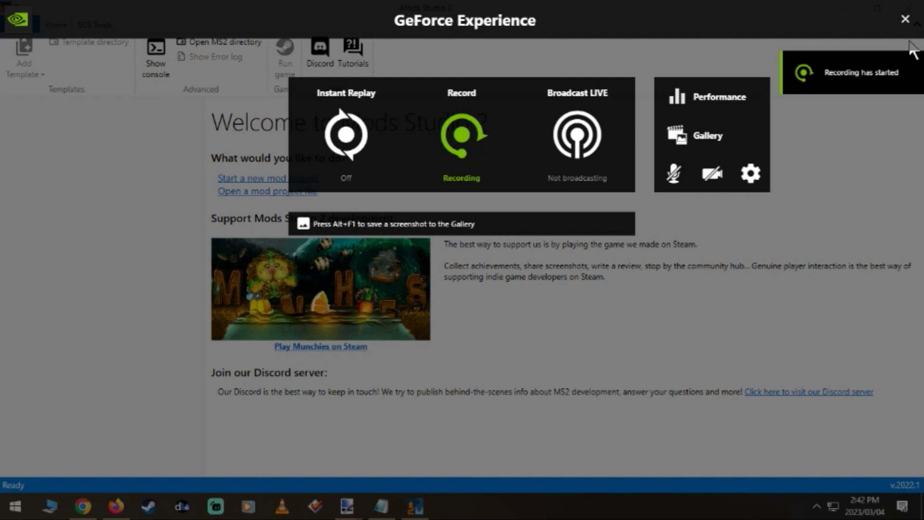
Bring up the list of recent mod projects from the Mods Studio 2 Welcome page.
click(901, 19)
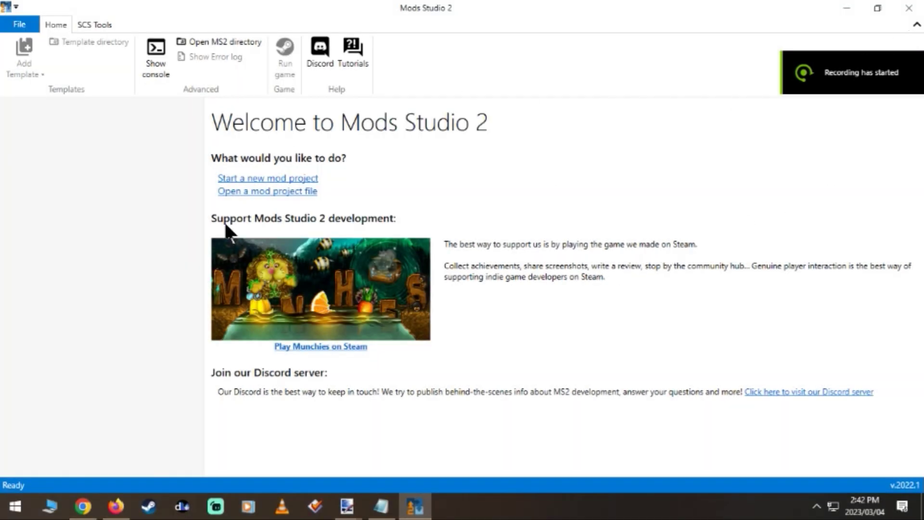
Open time_trucking_ltd.ms2 from recent projects and add a Trailer Skin template to it.
click(276, 192)
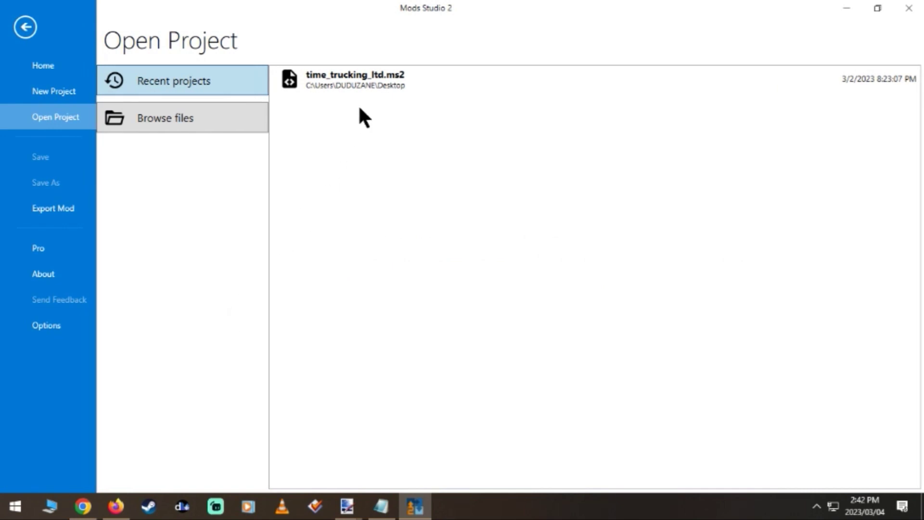
click(372, 81)
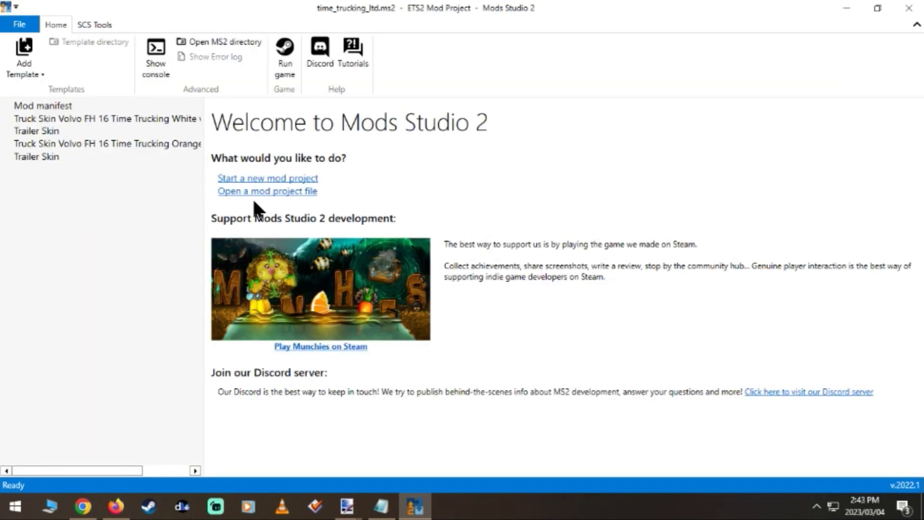
click(21, 75)
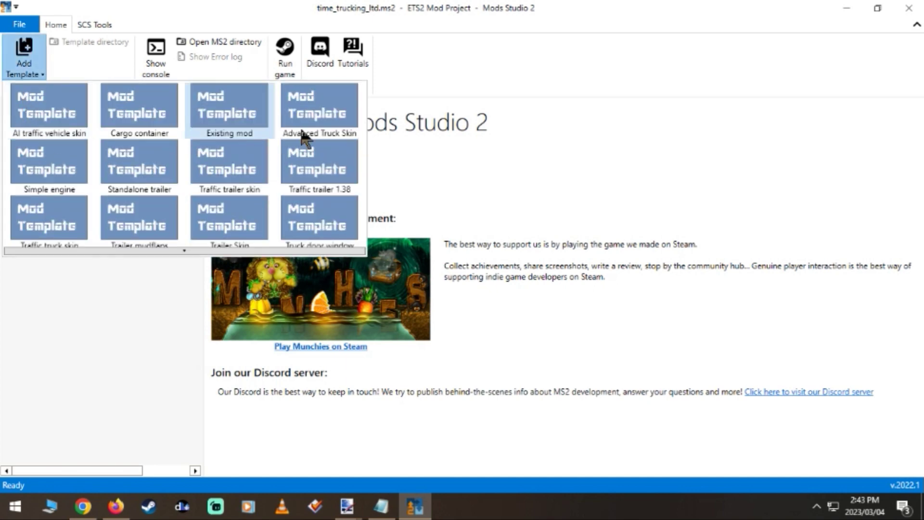
scroll(154, 241, down, 3)
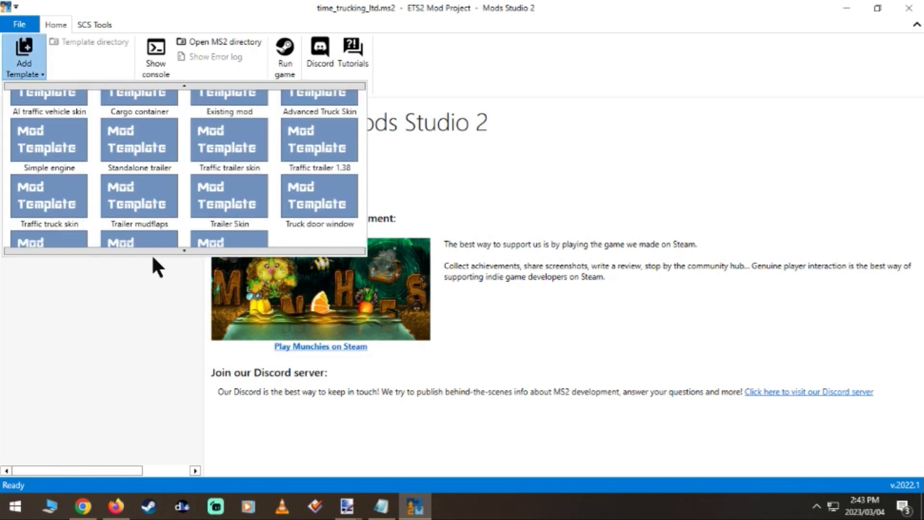
scroll(156, 254, down, 1)
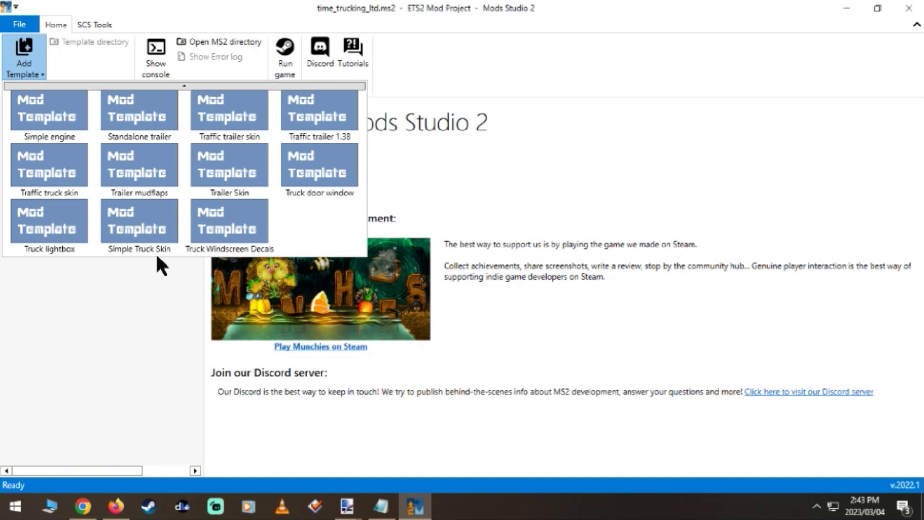
click(243, 181)
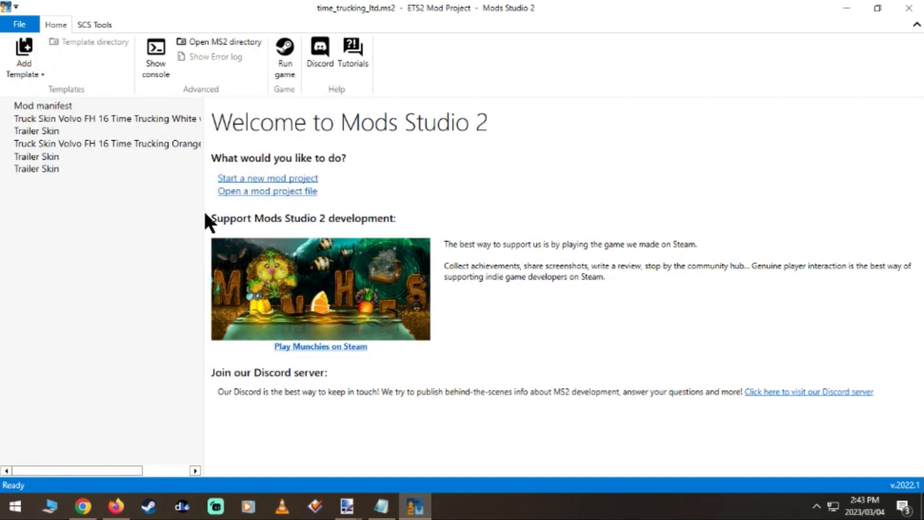
Make SCS Box Trailer the skin's trailer, then copy 'INTER LOGICS' from the Notepad notes.
click(44, 170)
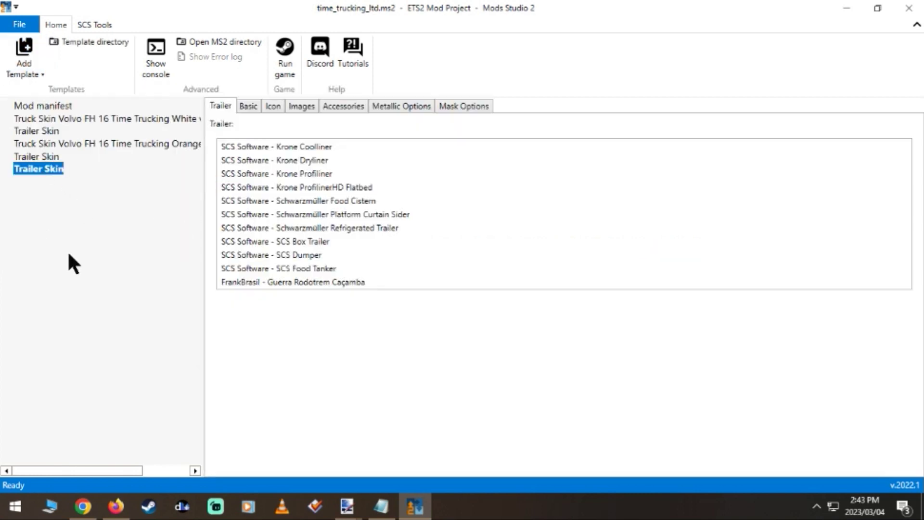
click(308, 241)
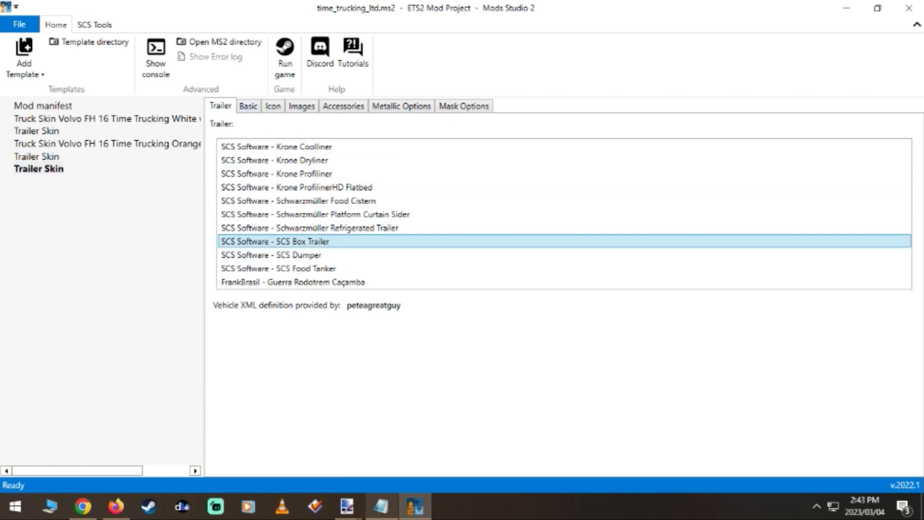
click(382, 506)
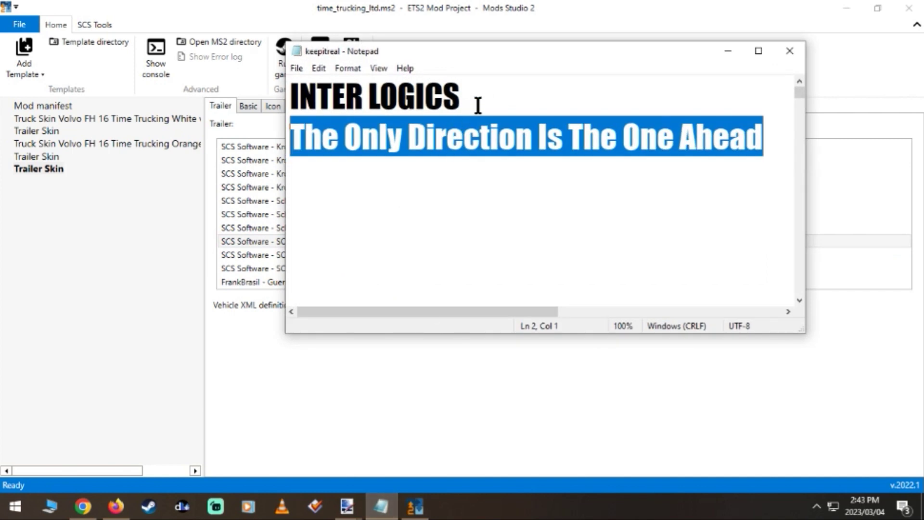
drag(478, 103, 289, 108)
right_click(357, 105)
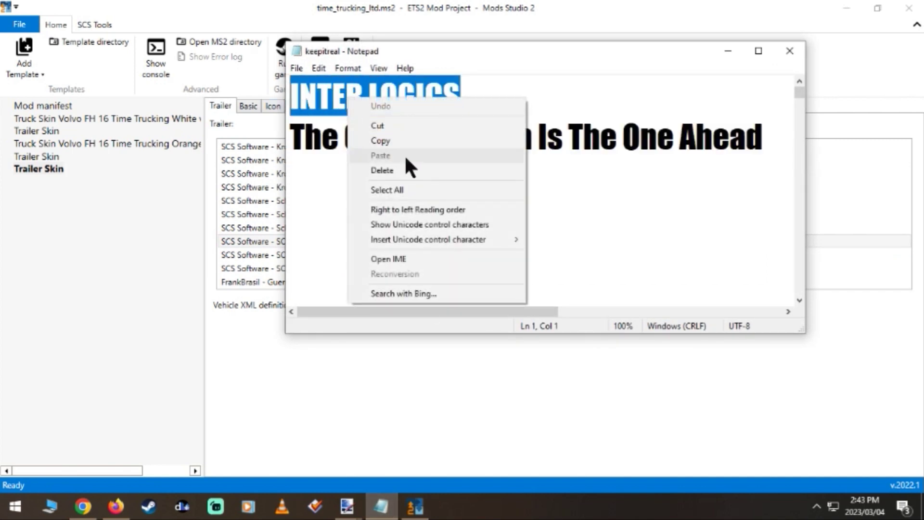
click(408, 152)
click(696, 184)
click(730, 51)
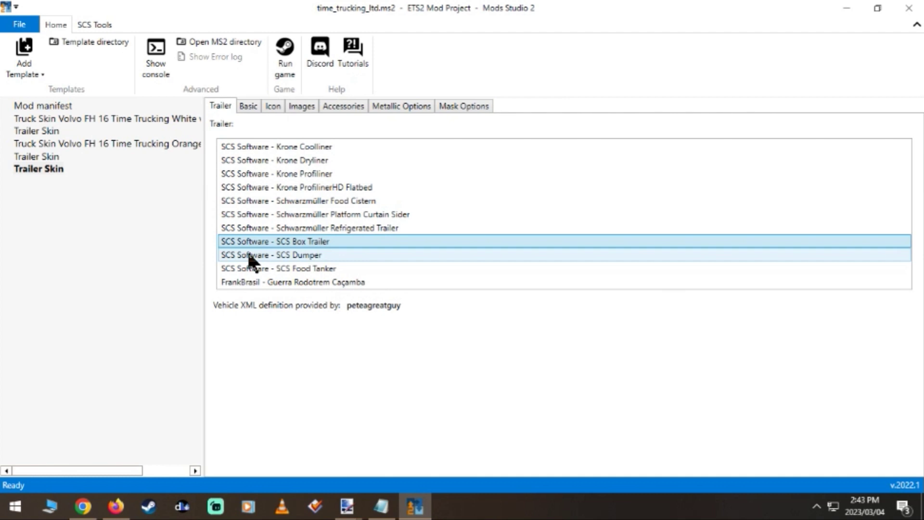
Fill the Basic tab: Skin Name INTER LOGICS, internal name inter_1, price 56, unlock level 1.
click(248, 107)
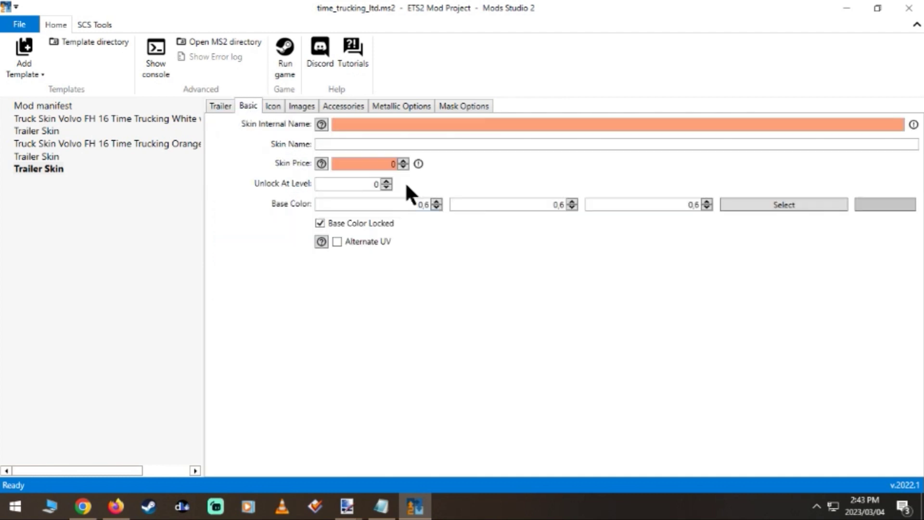
click(386, 144)
key(ctrl+v)
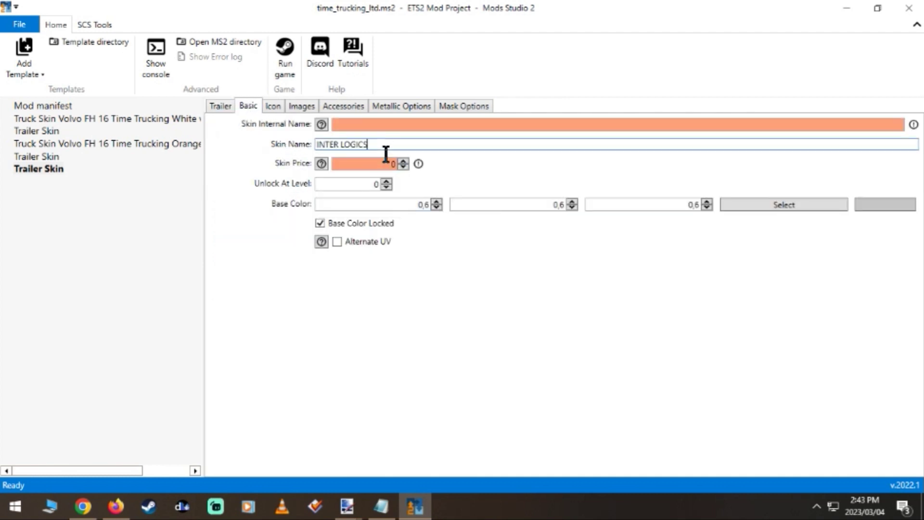
key(shift+Tab)
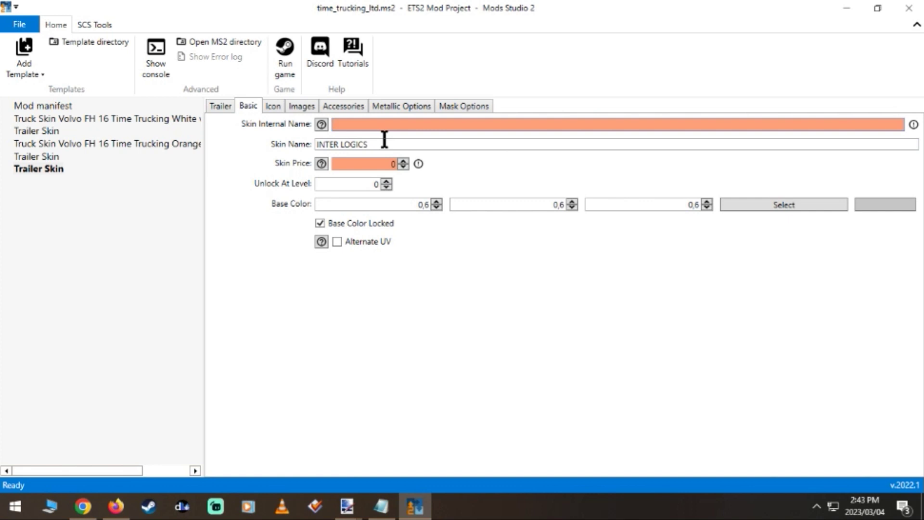
text(inter_1)
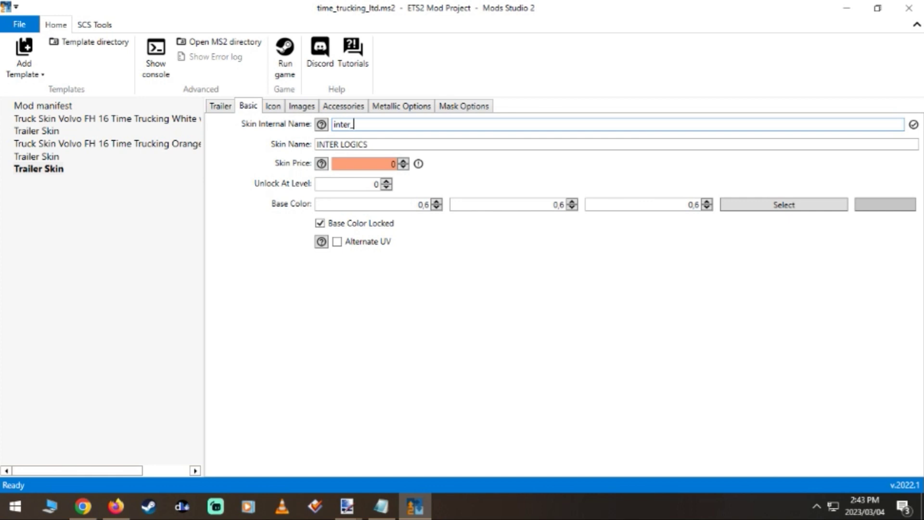
click(388, 165)
key(BackSpace)
text(56)
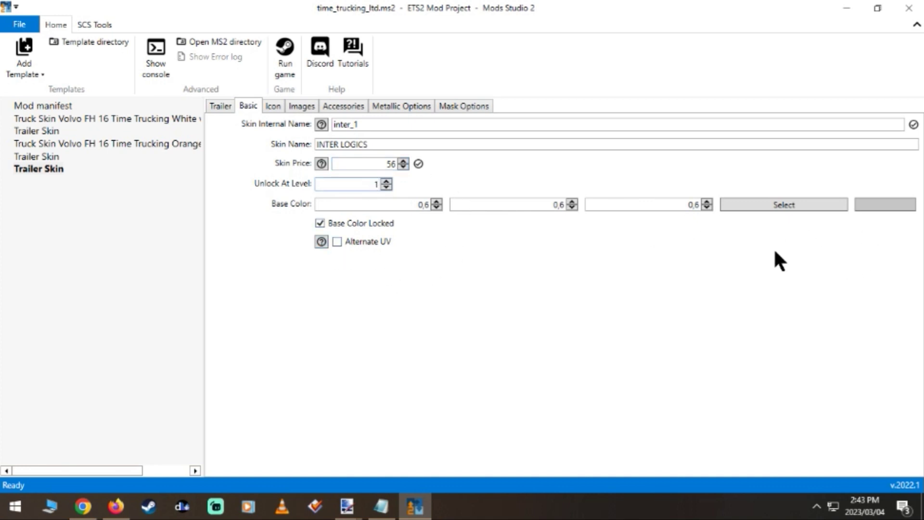
Set lalgy_2.png as the skin icon with the overlay effect applied.
click(274, 106)
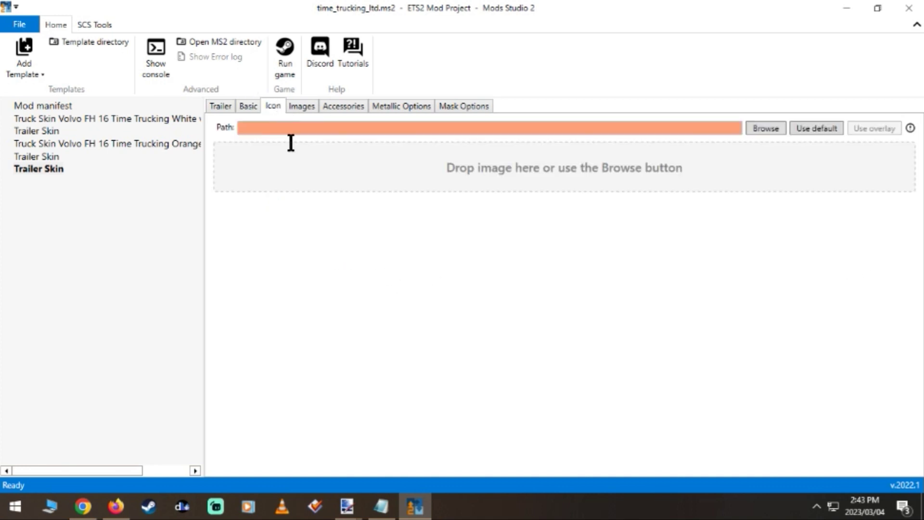
click(760, 128)
scroll(406, 231, down, 3)
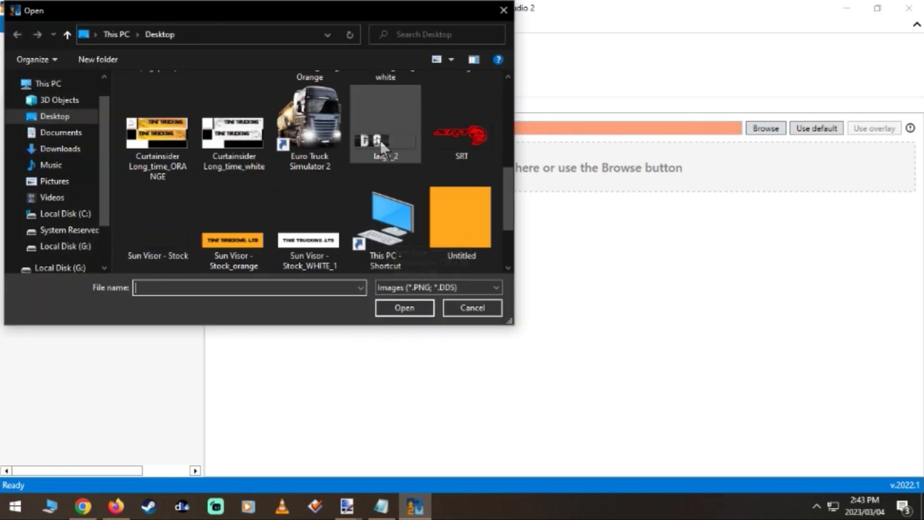
click(380, 140)
click(405, 309)
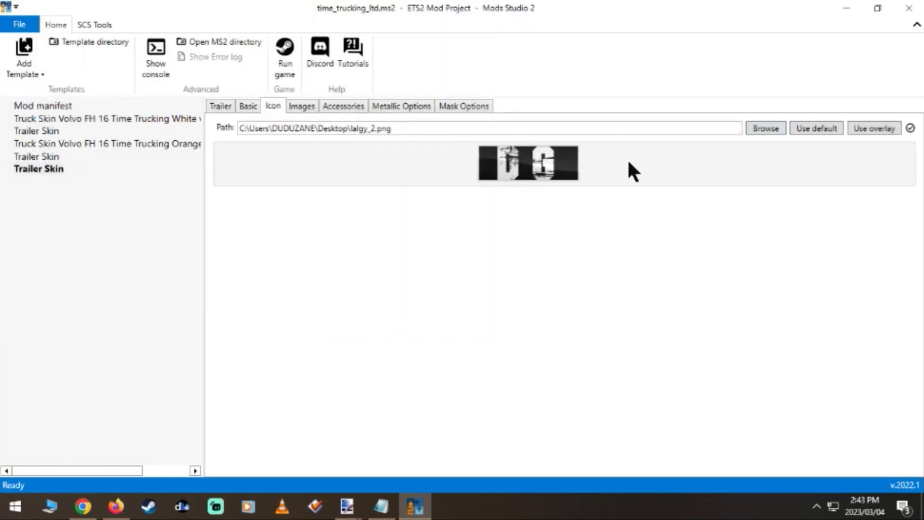
click(817, 129)
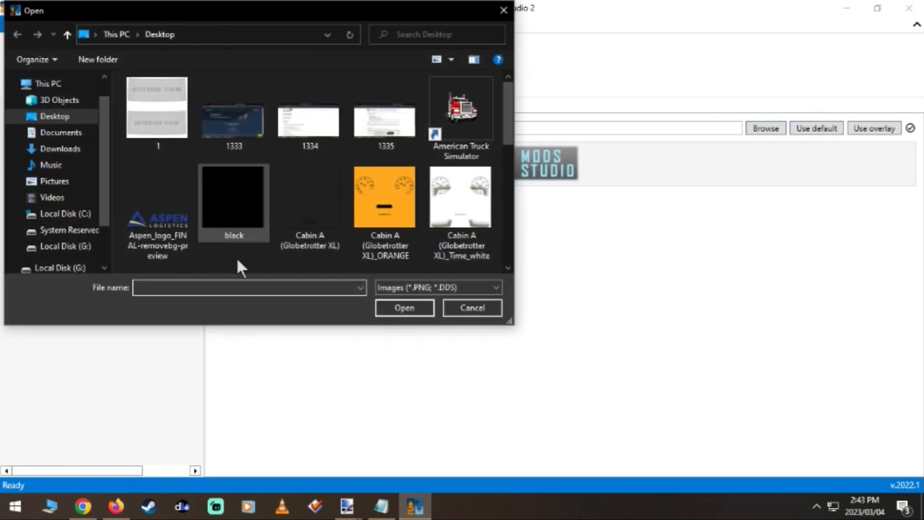
scroll(241, 251, down, 3)
scroll(264, 224, up, 3)
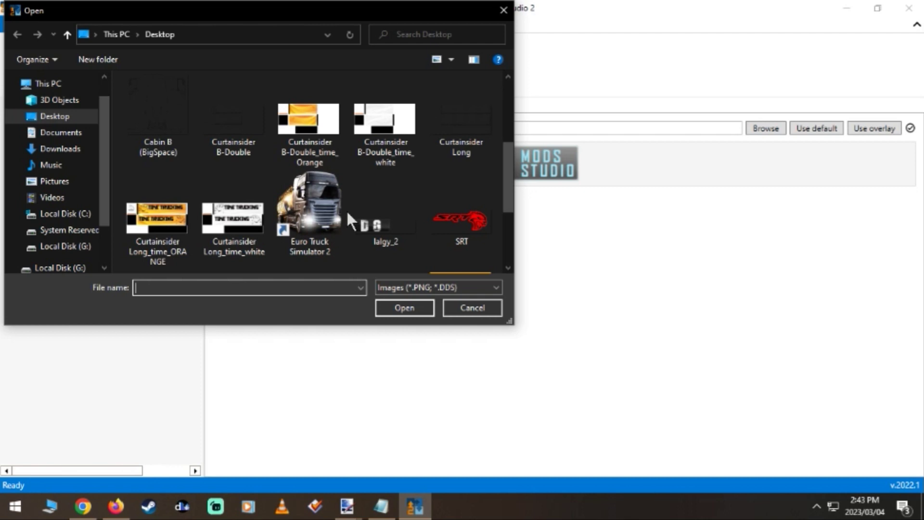
click(382, 223)
click(404, 308)
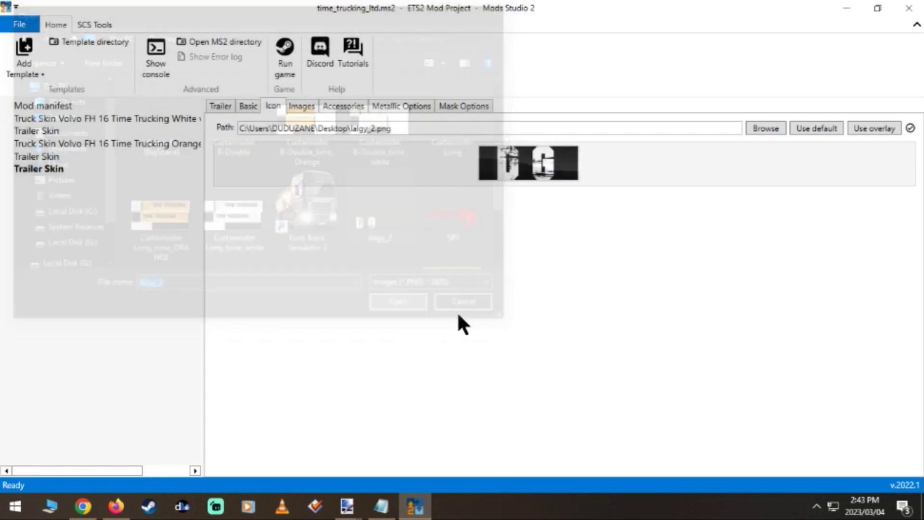
click(858, 129)
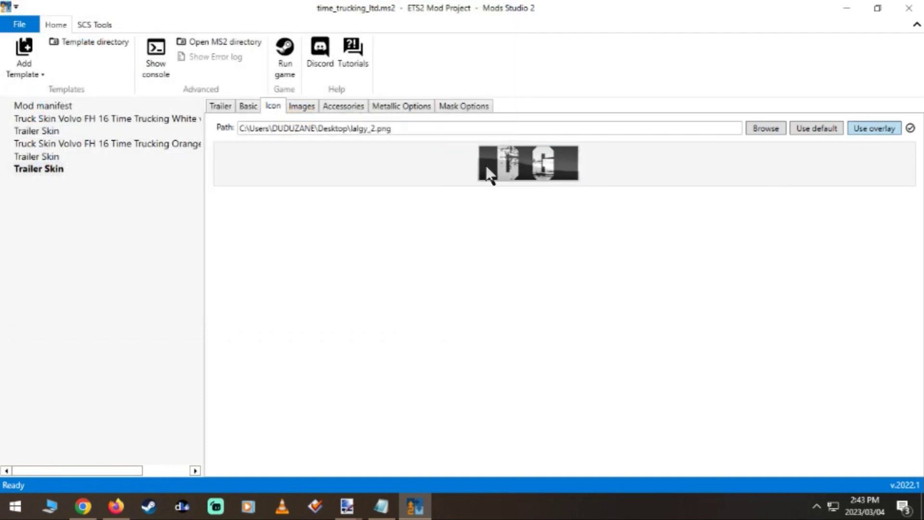
Add an empty image entry on the Images tab and minimise Mods Studio 2.
click(303, 107)
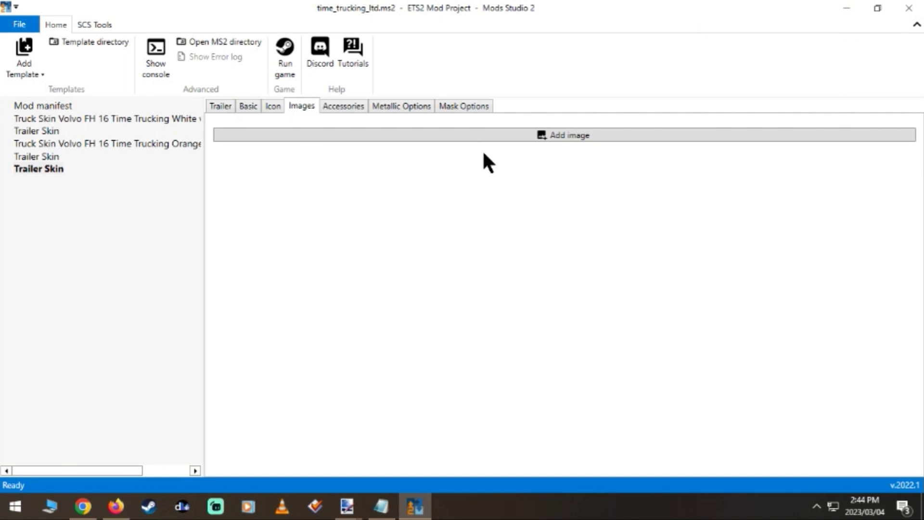
click(569, 144)
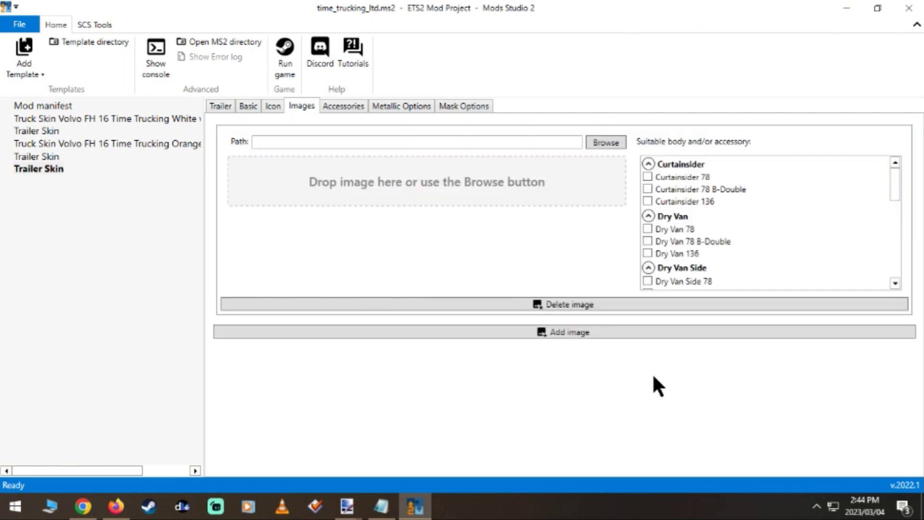
click(853, 10)
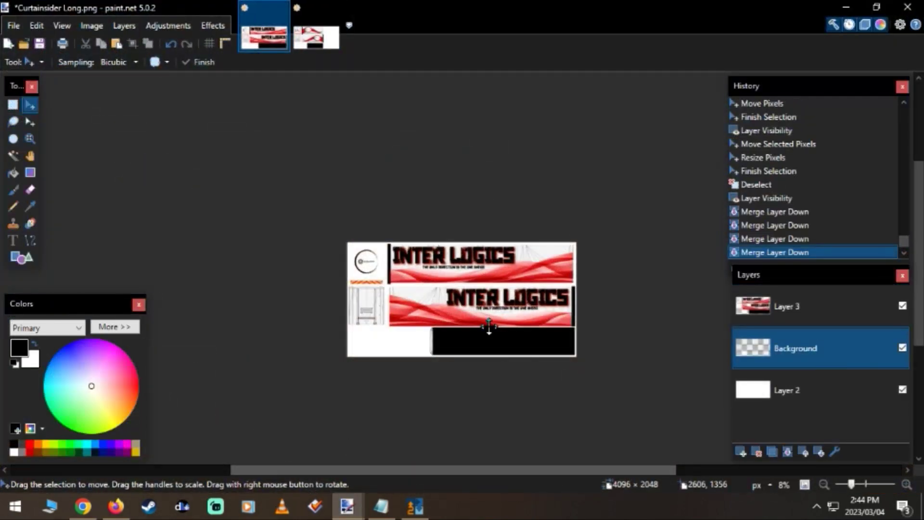
Delete the Background layer of Curtainsider Long.png and merge its remaining layers into one.
scroll(478, 358, up, 2)
scroll(478, 358, down, 1)
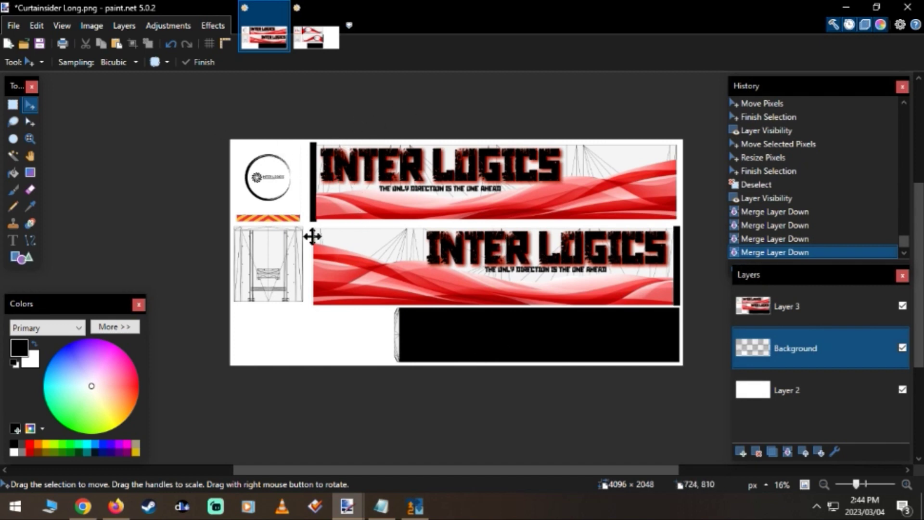
scroll(284, 182, up, 7)
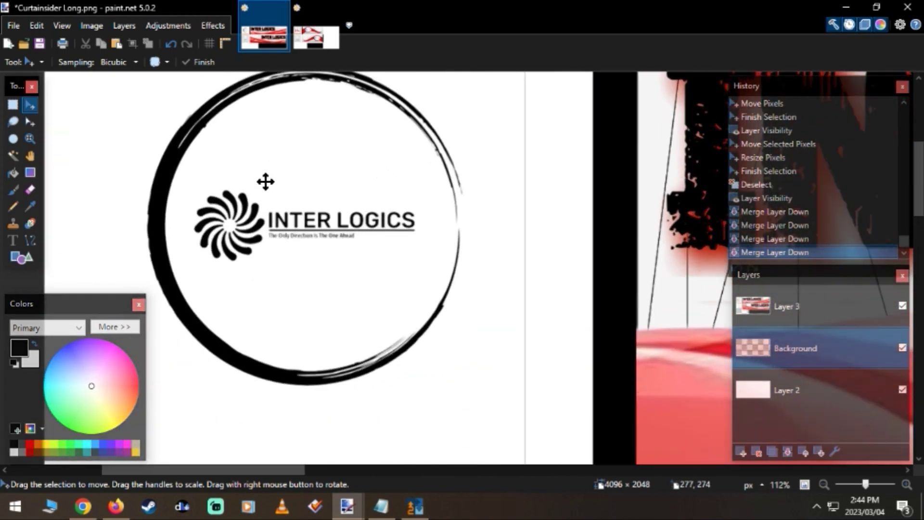
scroll(264, 182, down, 7)
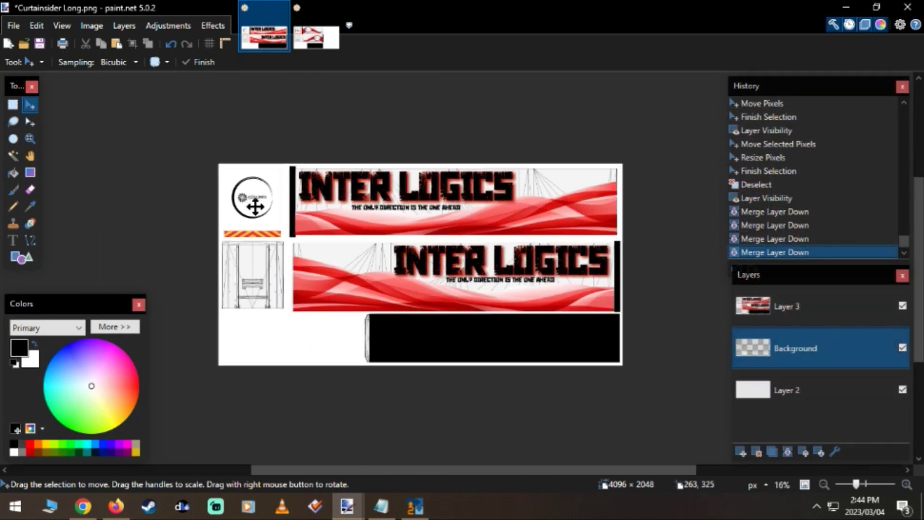
scroll(491, 206, up, 3)
scroll(379, 256, up, 2)
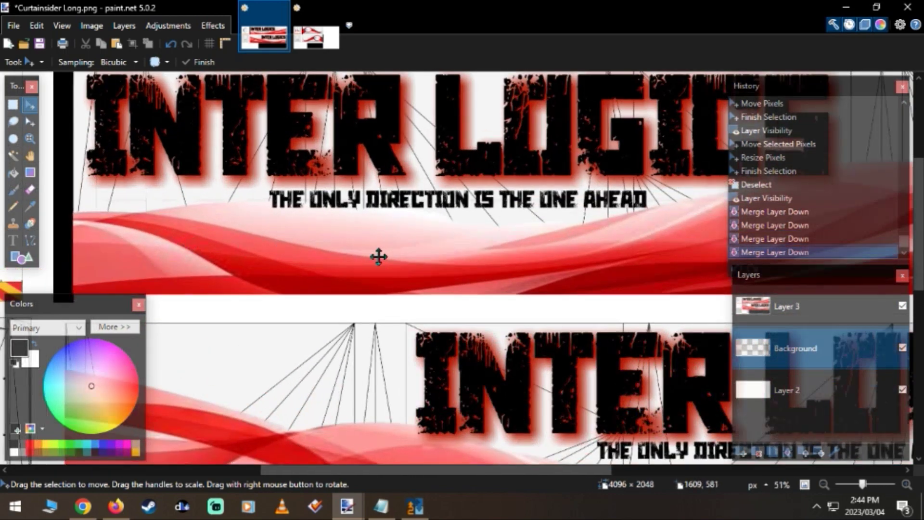
scroll(378, 257, up, 1)
scroll(399, 207, down, 2)
scroll(528, 217, up, 2)
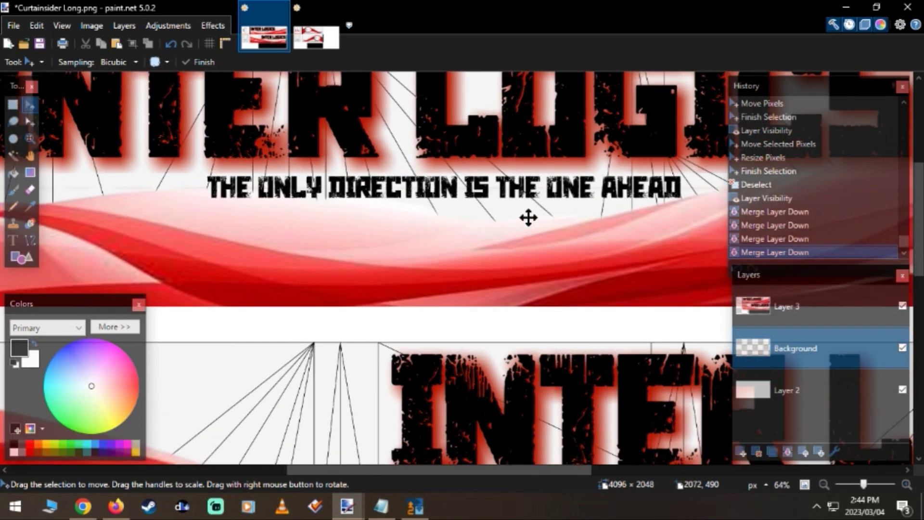
scroll(528, 217, up, 2)
scroll(444, 200, down, 1)
scroll(579, 208, down, 1)
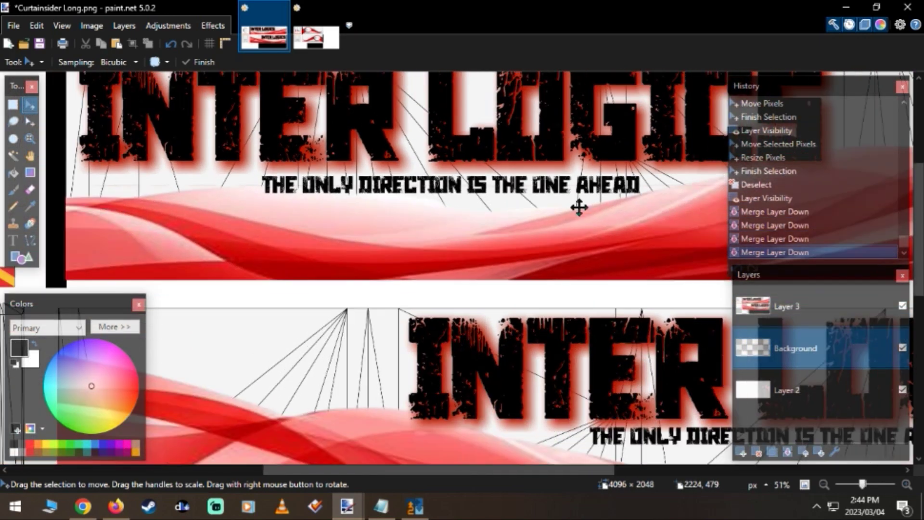
scroll(579, 208, down, 5)
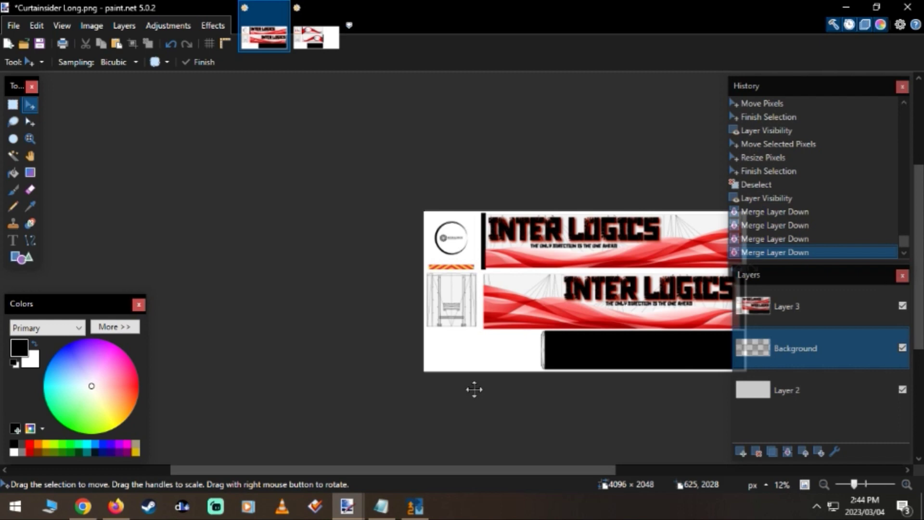
drag(386, 470, 466, 469)
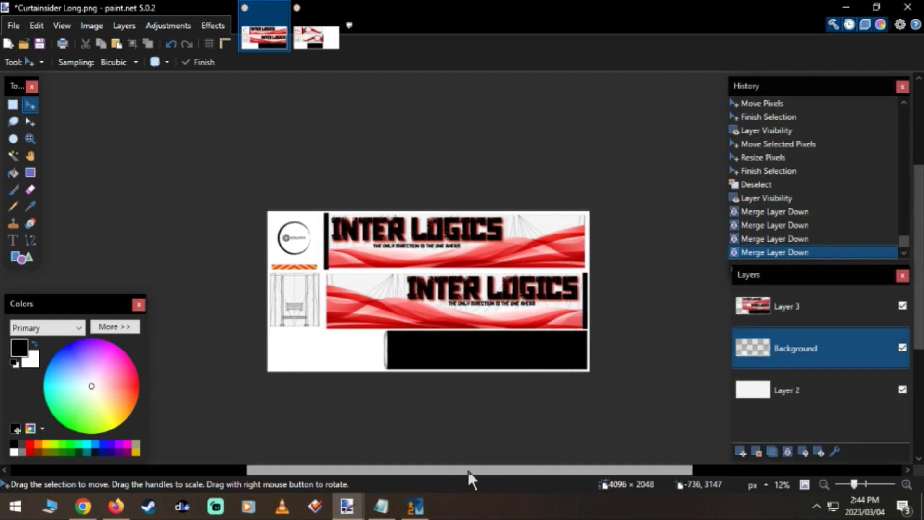
click(790, 348)
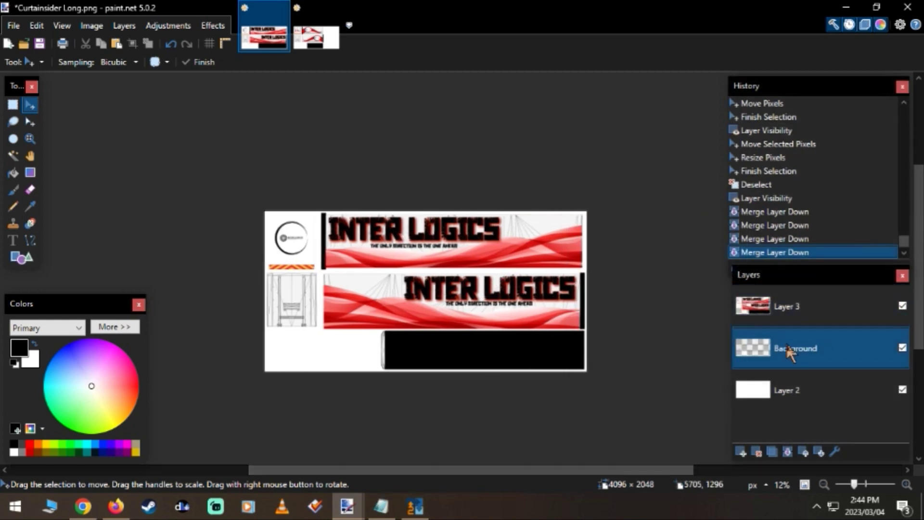
click(758, 451)
click(818, 326)
click(788, 448)
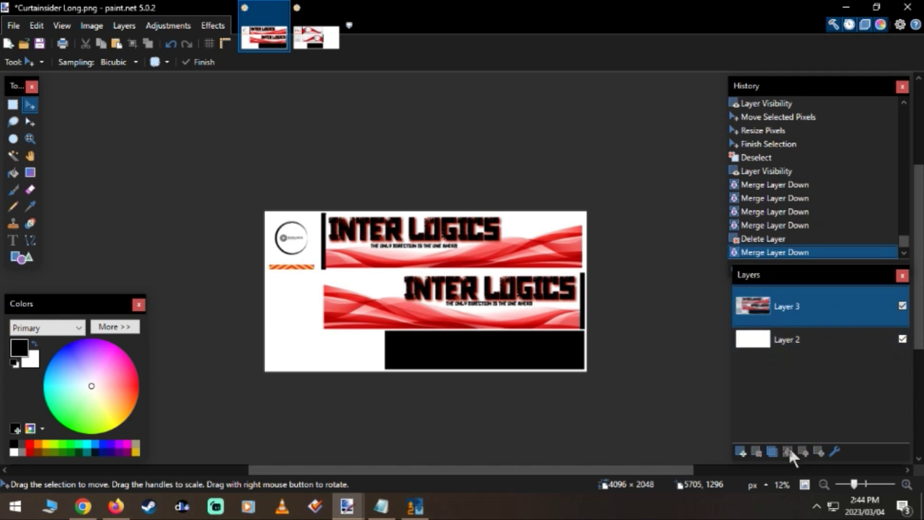
Delete the Background layer of Curtainsider B-Double.png and merge Layer 3 down into Layer 2.
click(299, 41)
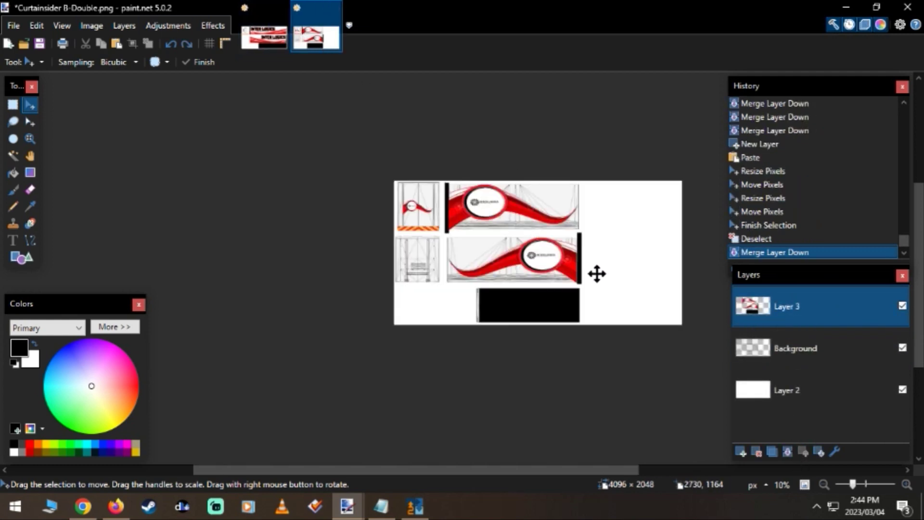
scroll(596, 272, up, 5)
scroll(451, 242, up, 3)
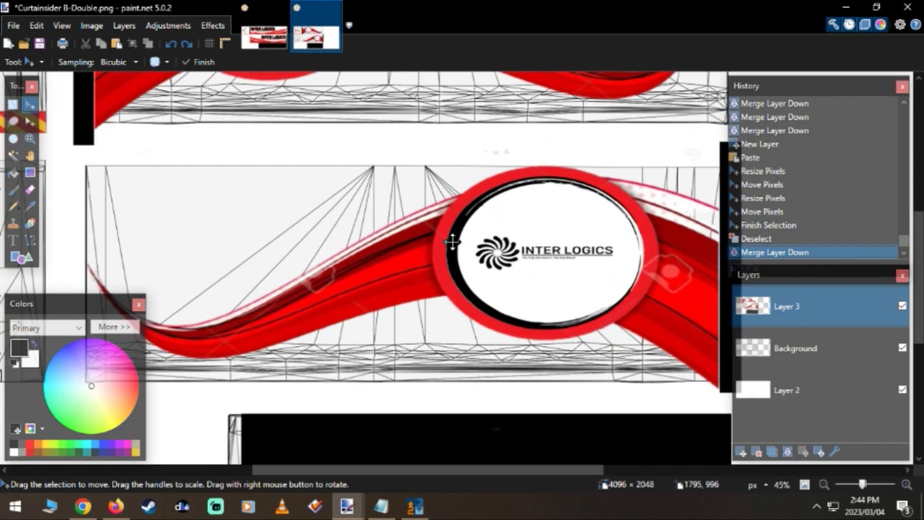
scroll(433, 226, down, 5)
scroll(275, 108, up, 3)
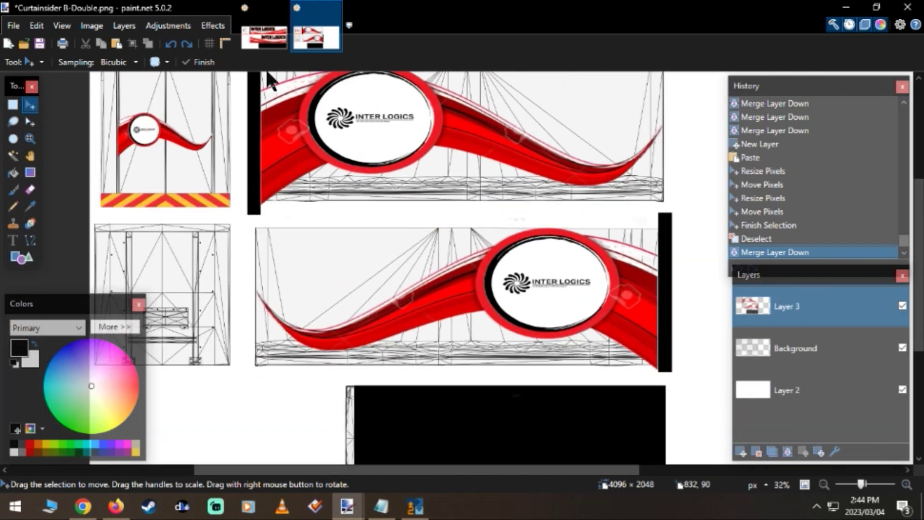
scroll(272, 112, down, 3)
scroll(273, 113, down, 2)
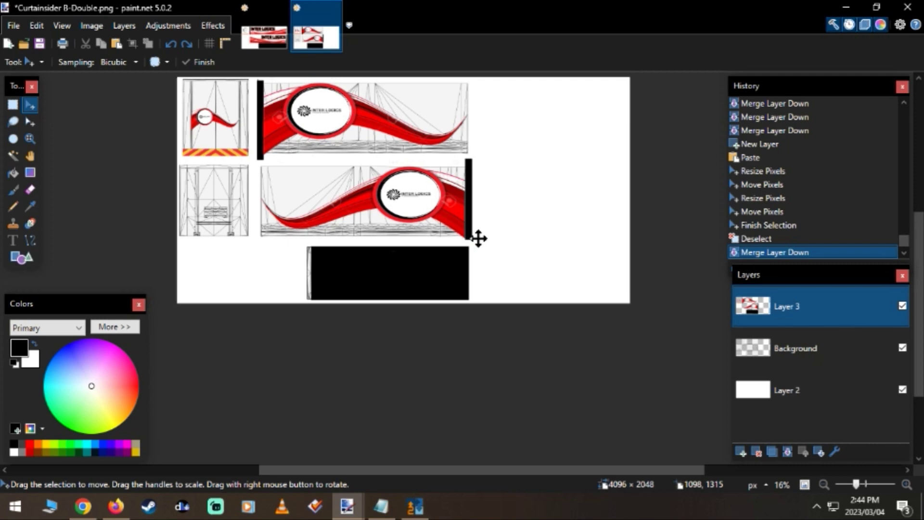
click(849, 349)
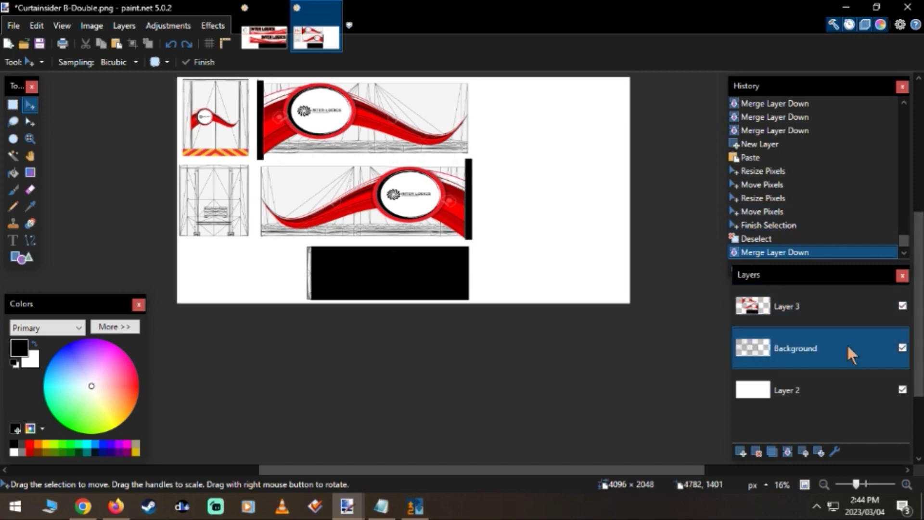
click(757, 451)
click(814, 315)
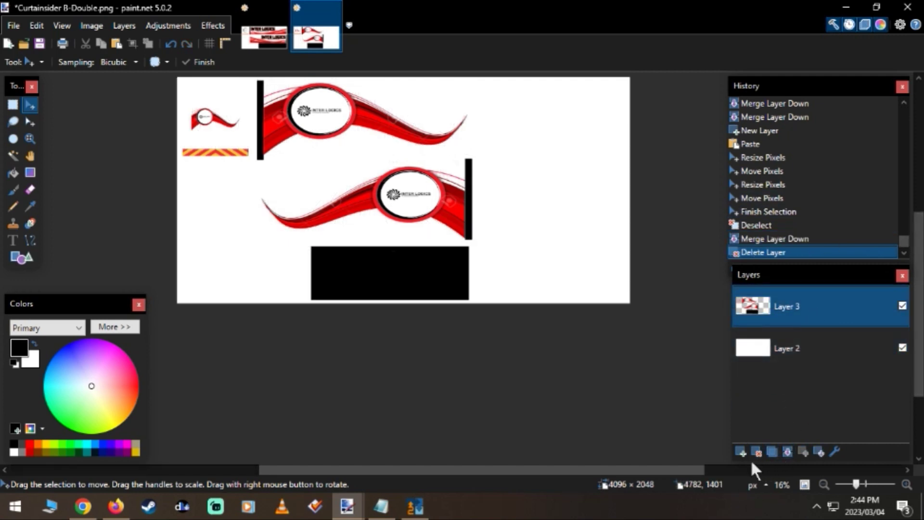
click(787, 451)
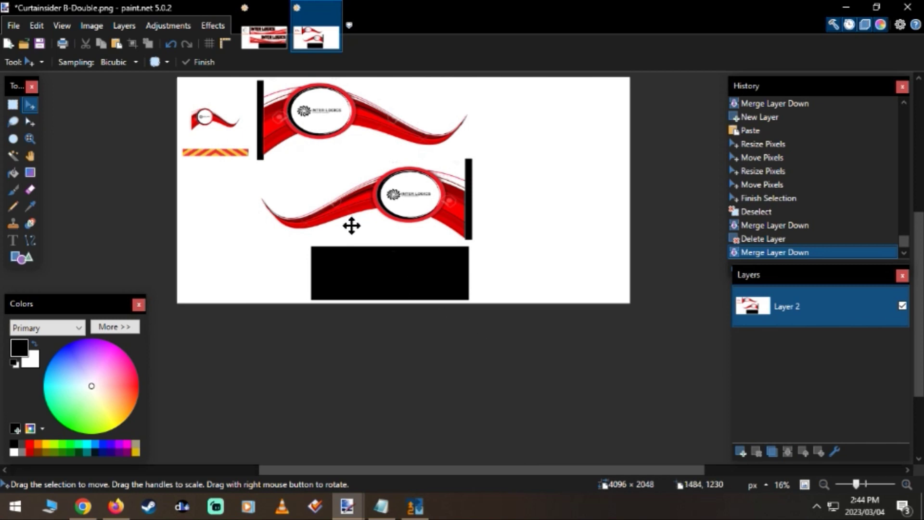
scroll(351, 225, up, 2)
scroll(354, 223, down, 4)
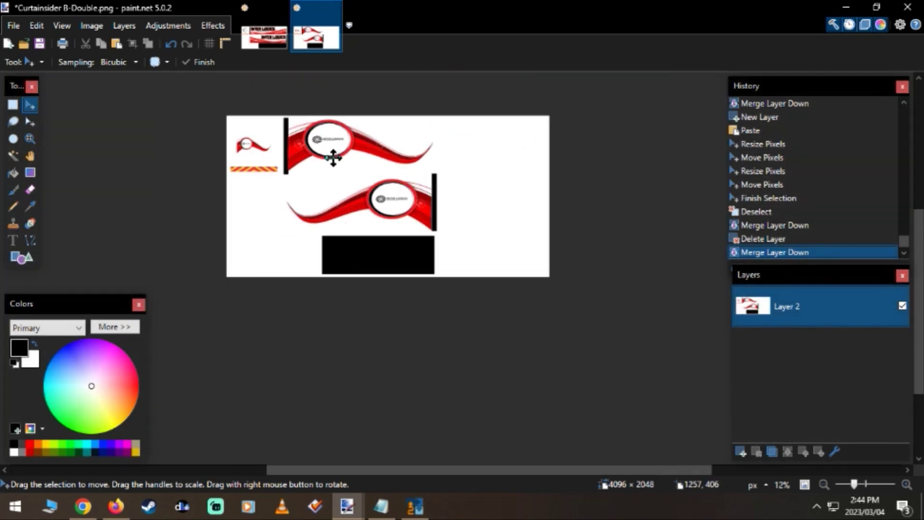
scroll(332, 156, up, 2)
scroll(327, 159, down, 3)
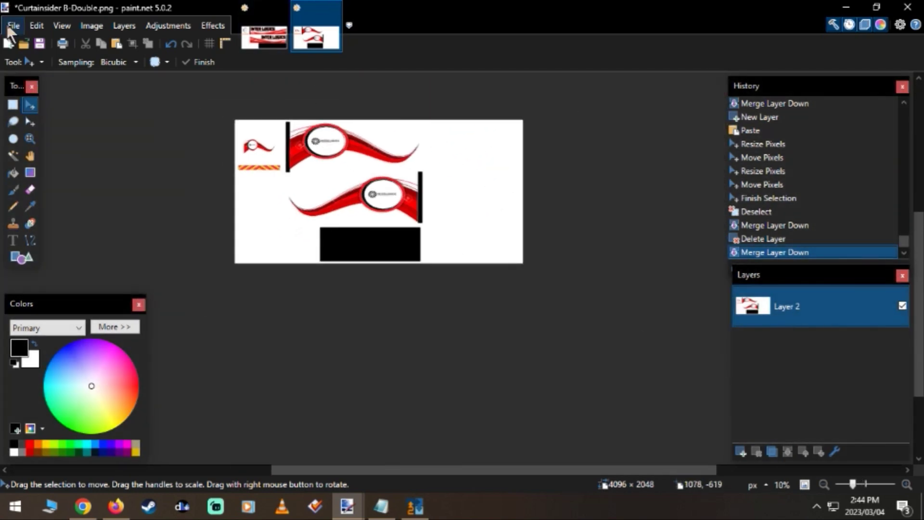
Save the B-Double artwork as Curtainsider B-Double_inter.png, accepting the PNG save settings.
click(13, 25)
click(55, 128)
click(229, 263)
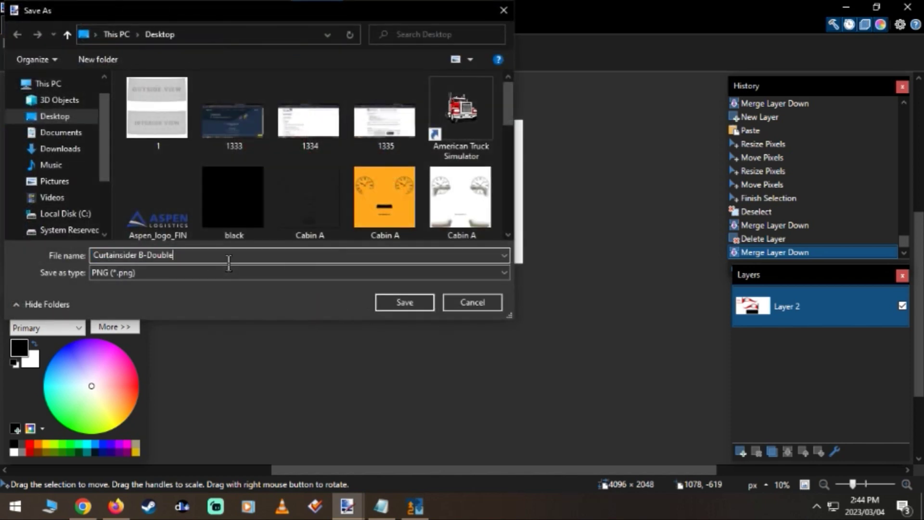
text(_inter)
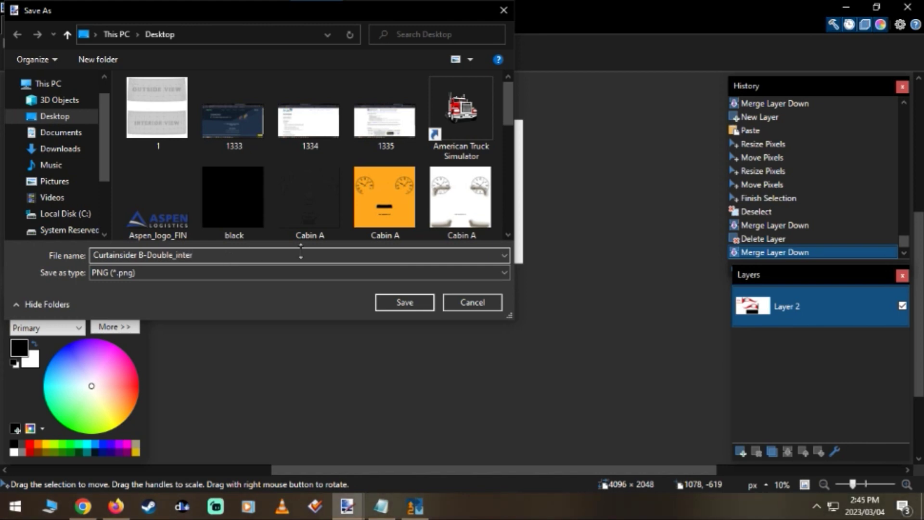
click(418, 301)
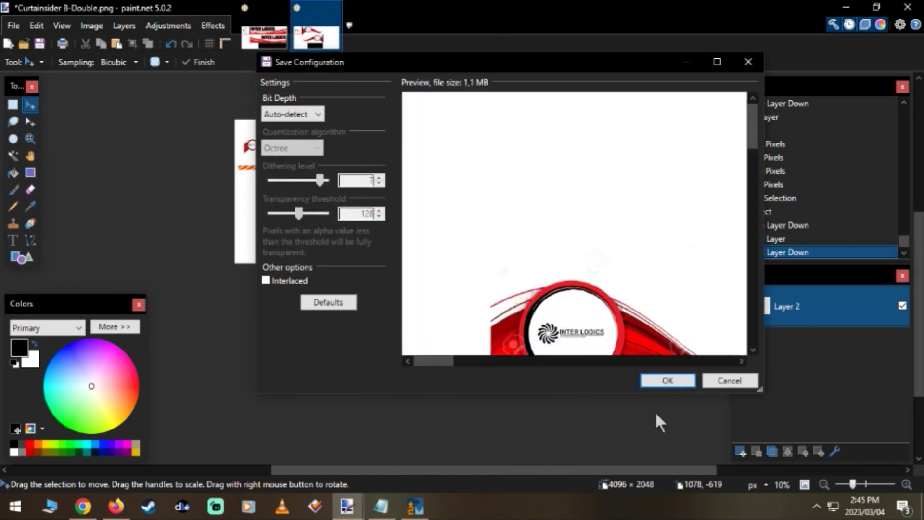
click(661, 381)
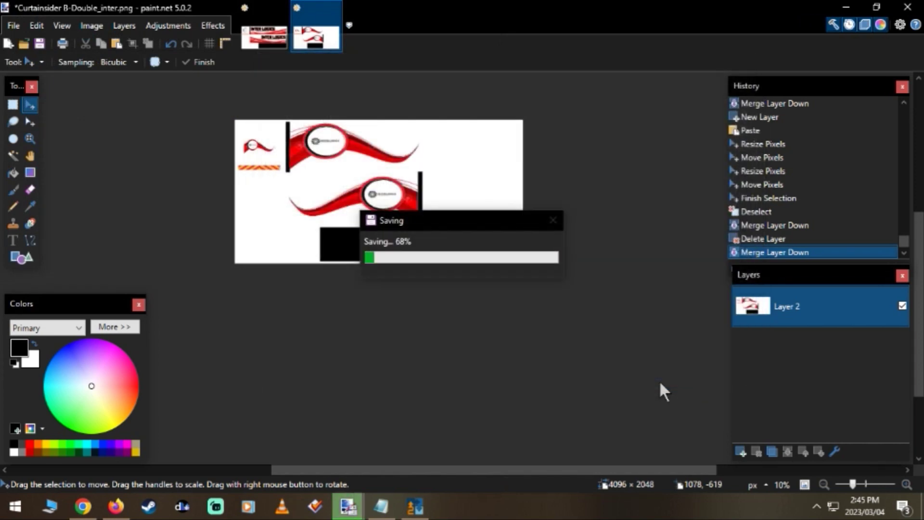
Save the Curtainsider Long artwork as Curtainsider Long_inter.png, accepting the PNG save settings.
click(264, 37)
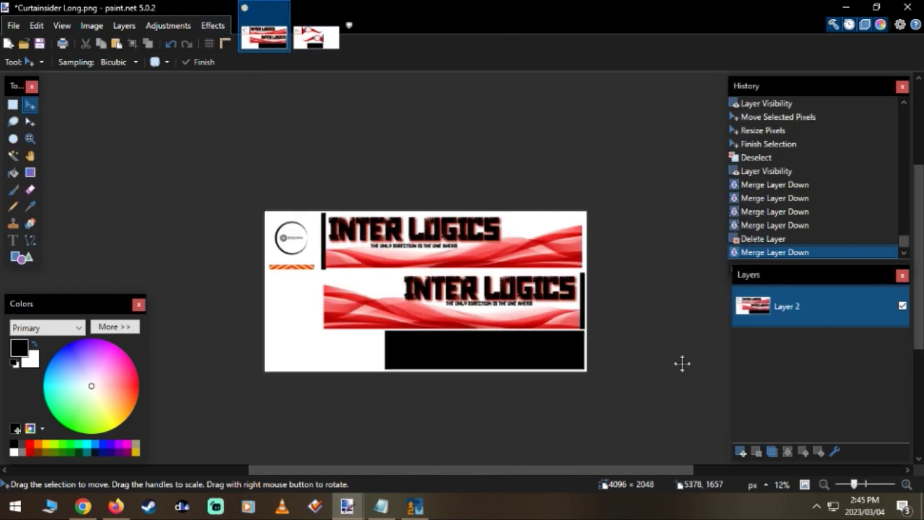
click(14, 26)
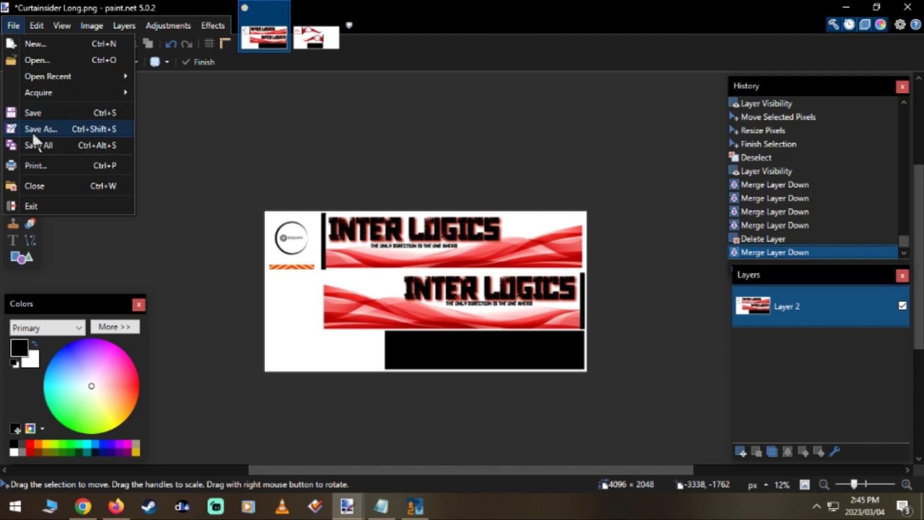
click(34, 129)
click(197, 271)
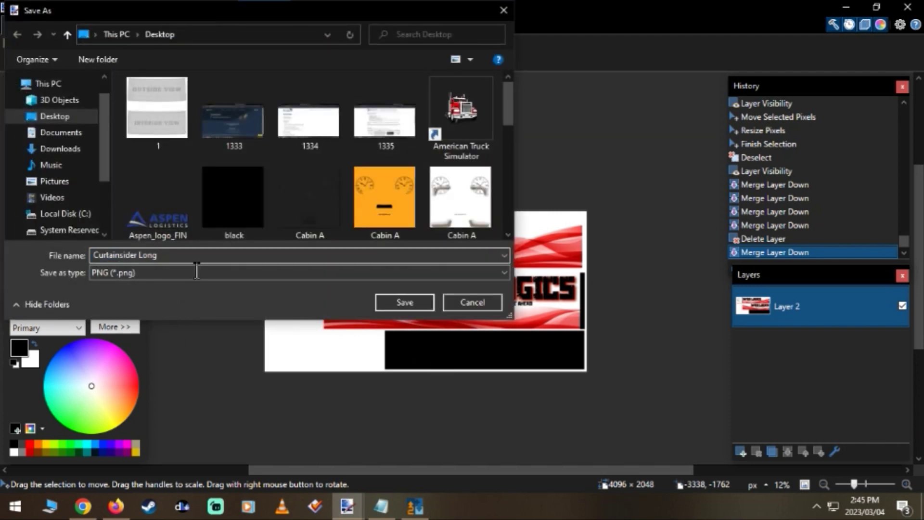
text(_inter)
click(414, 302)
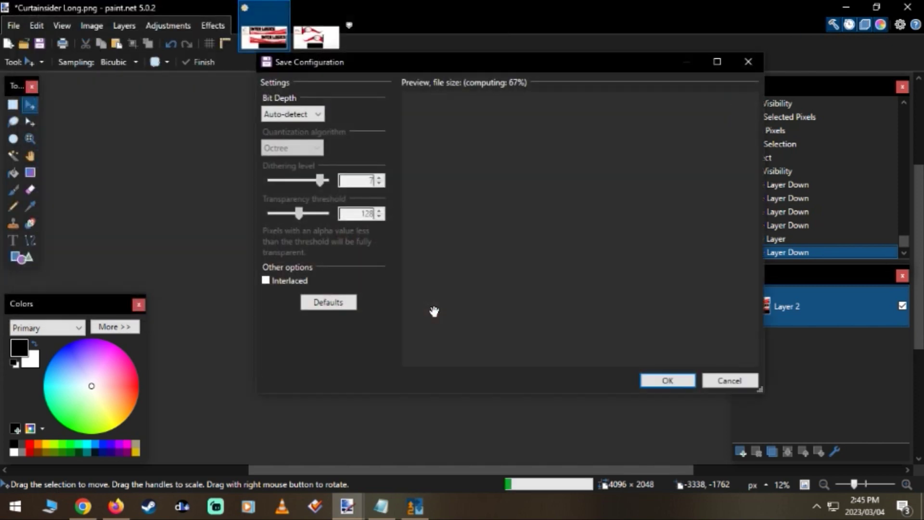
click(652, 385)
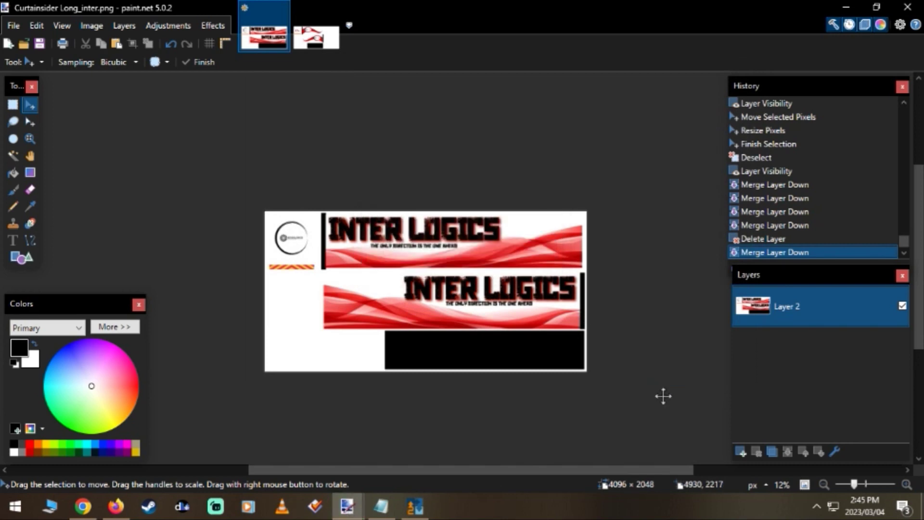
Close the Long image without saving, minimise paint.net and refresh the desktop.
click(366, 118)
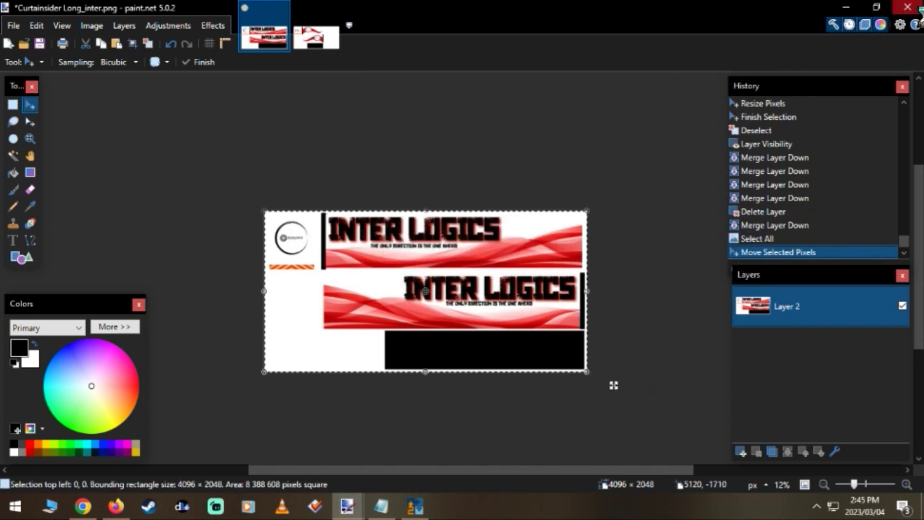
click(907, 7)
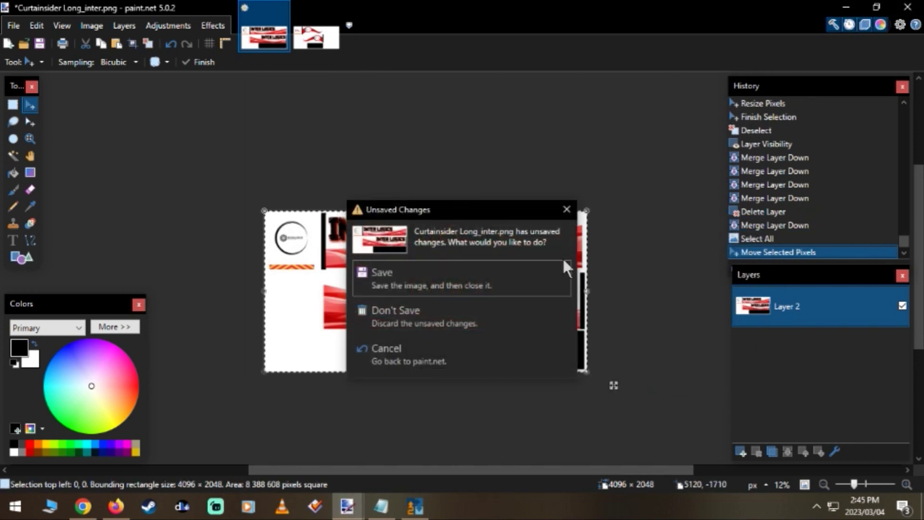
click(567, 209)
click(845, 8)
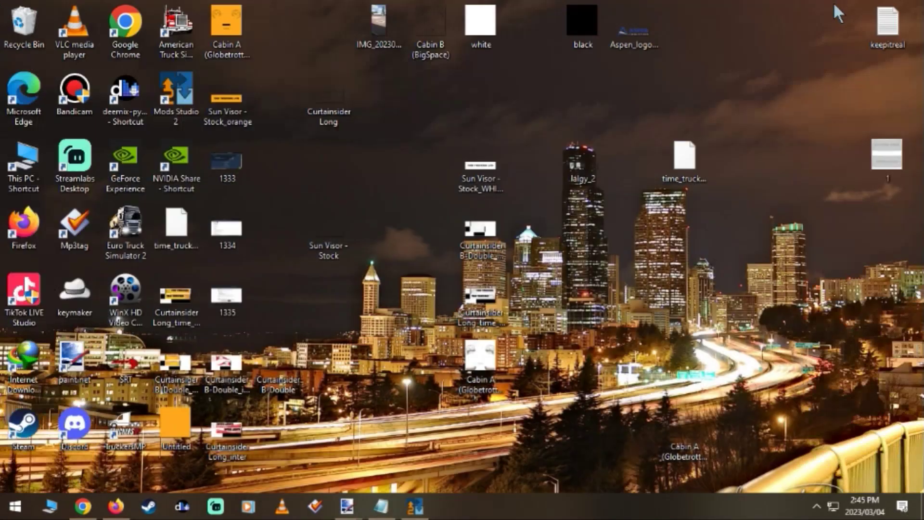
right_click(366, 391)
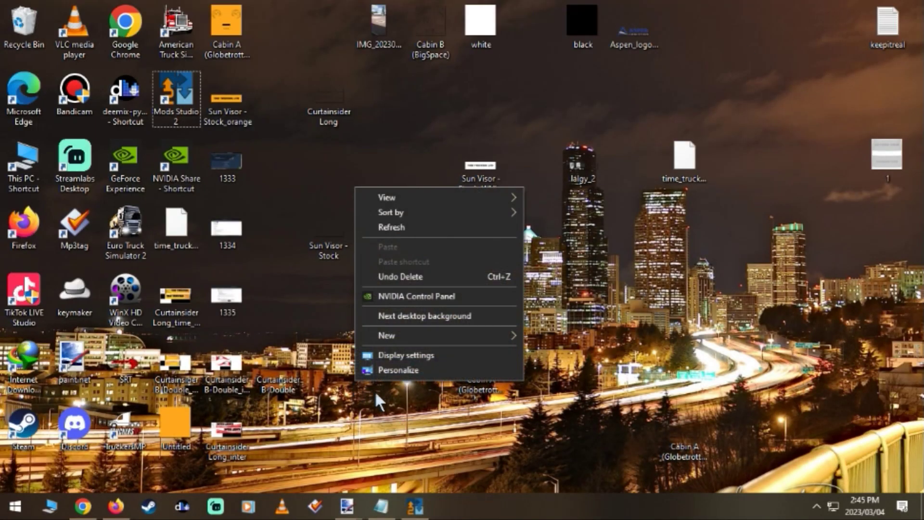
click(423, 229)
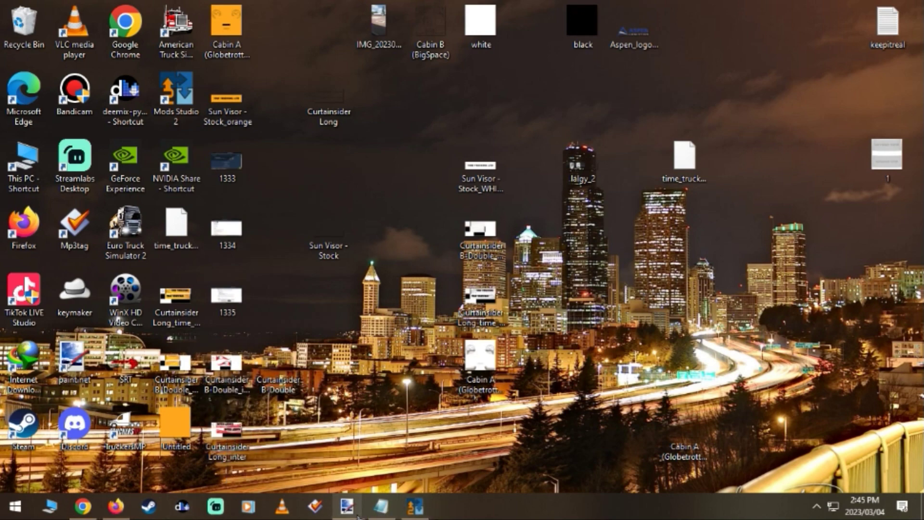
Close Curtainsider Long_inter without saving, quit paint.net and refresh the desktop again.
mouse_move(358, 516)
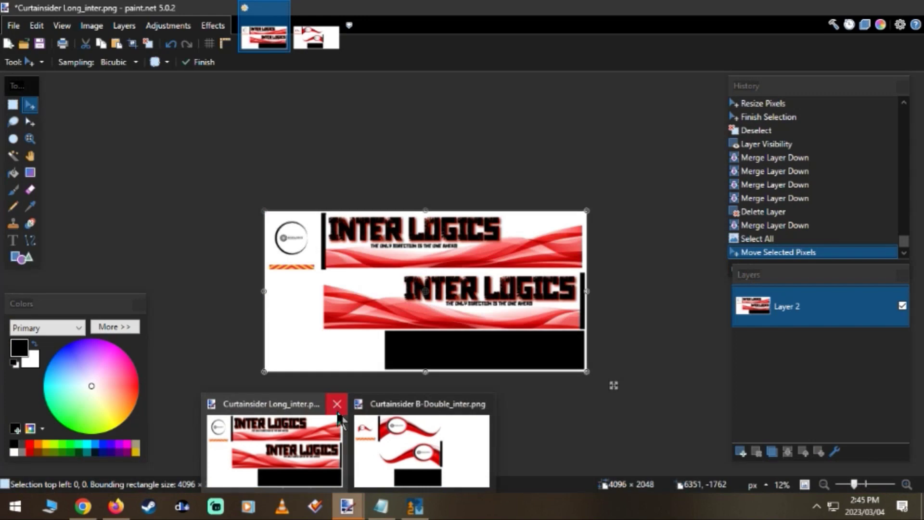
click(337, 402)
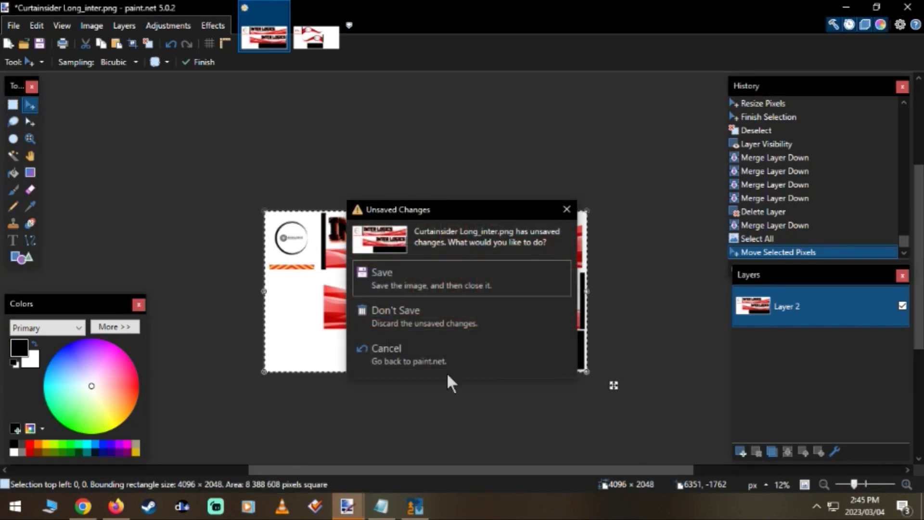
click(490, 314)
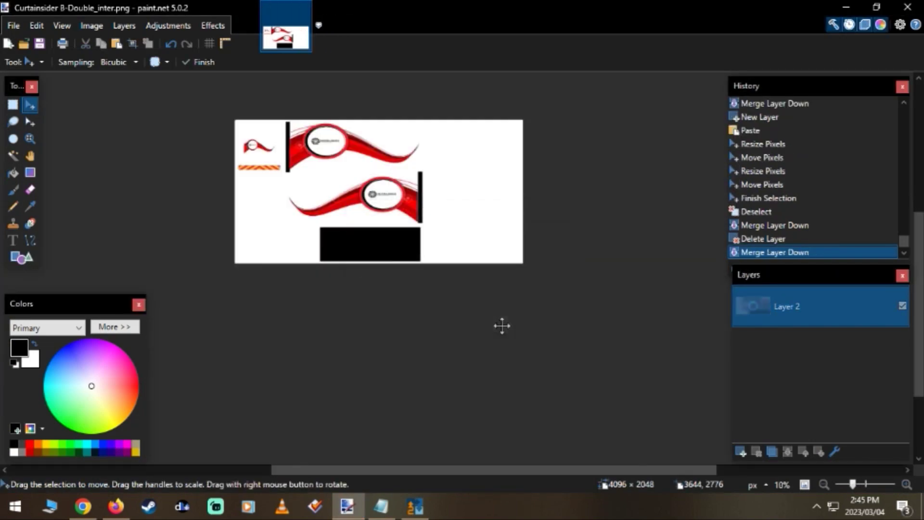
click(907, 7)
right_click(538, 433)
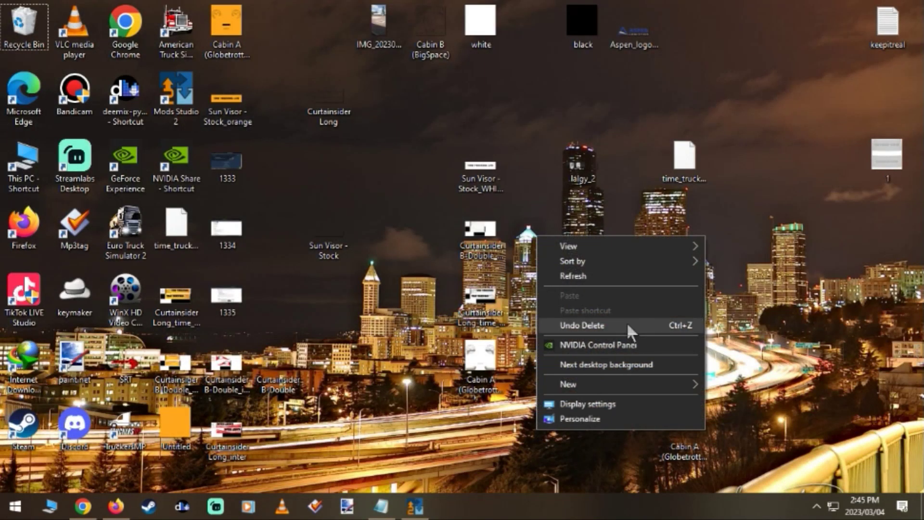
click(620, 275)
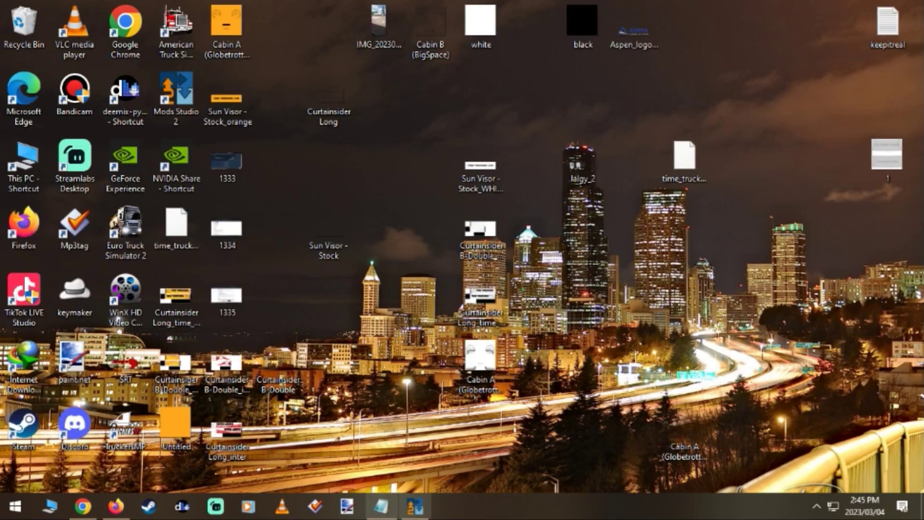
Back in Mods Studio 2, tick Curtainsider, Dry Van and Dry Van Side 78 / 78 B-Double bodies.
click(415, 505)
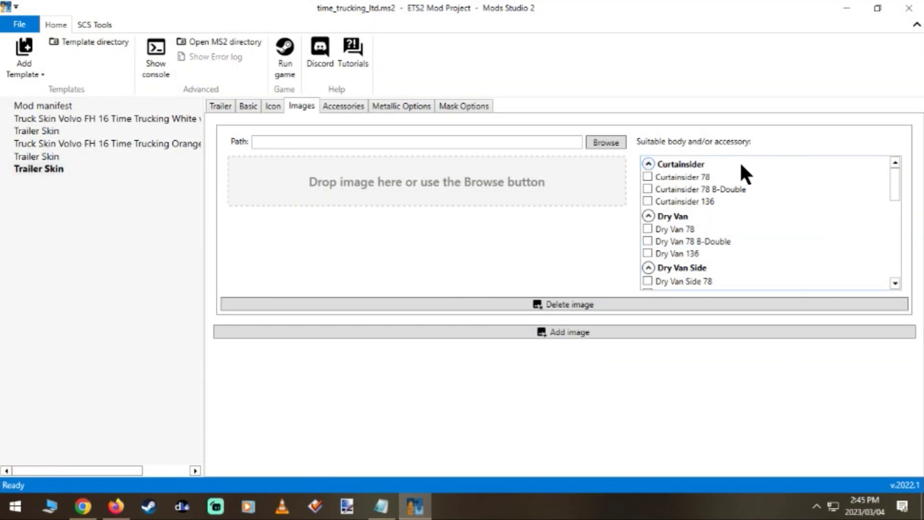
click(717, 177)
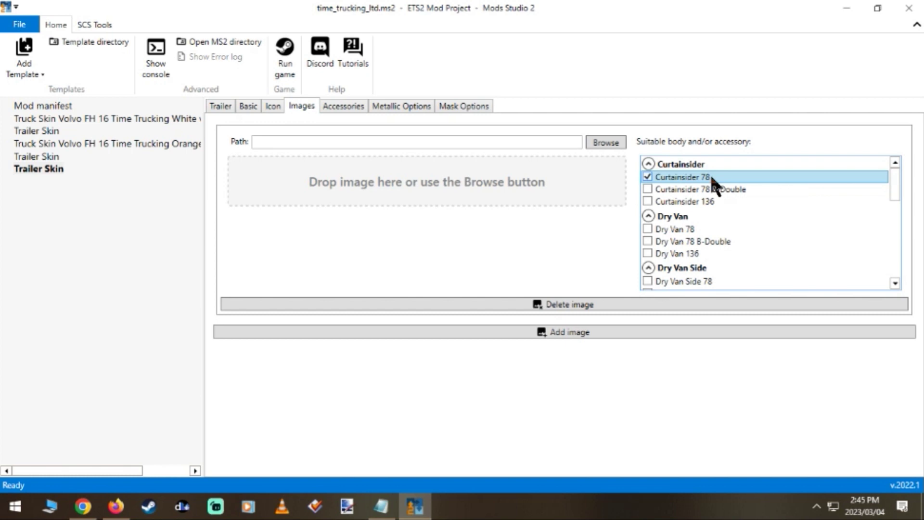
mouse_move(727, 190)
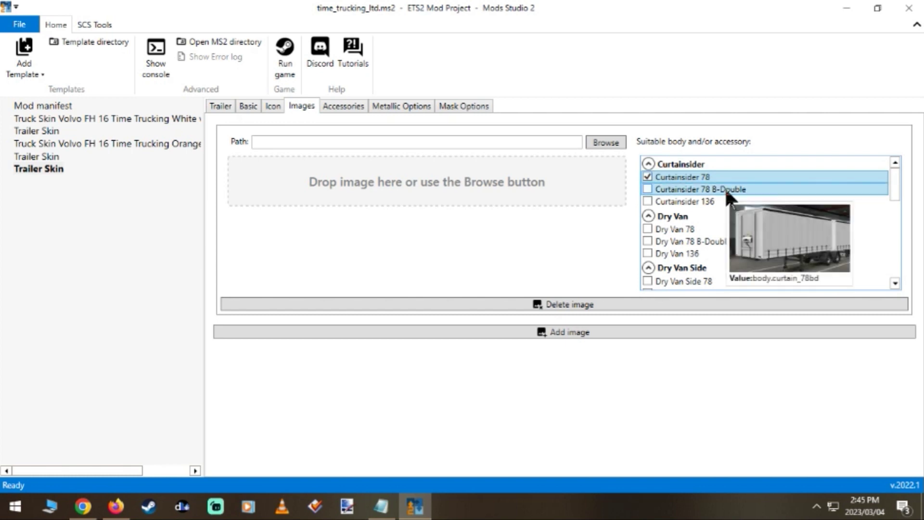
mouse_move(706, 176)
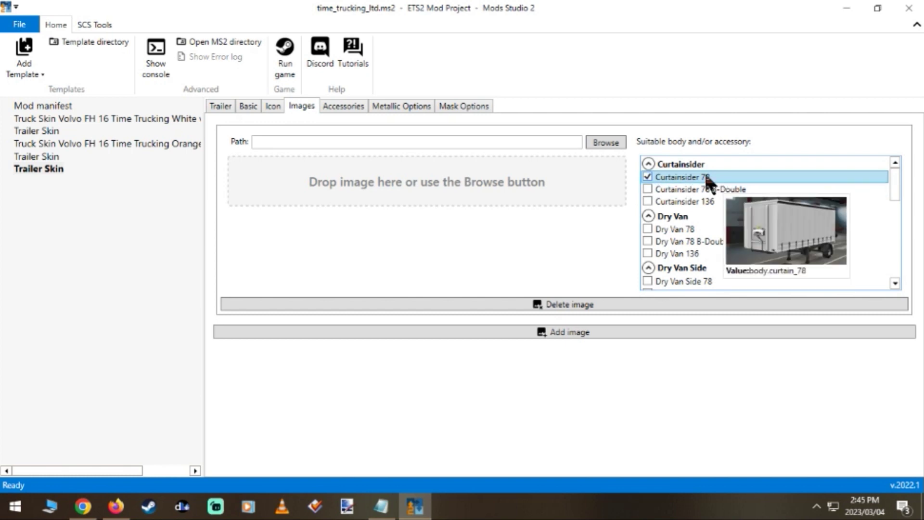
click(679, 188)
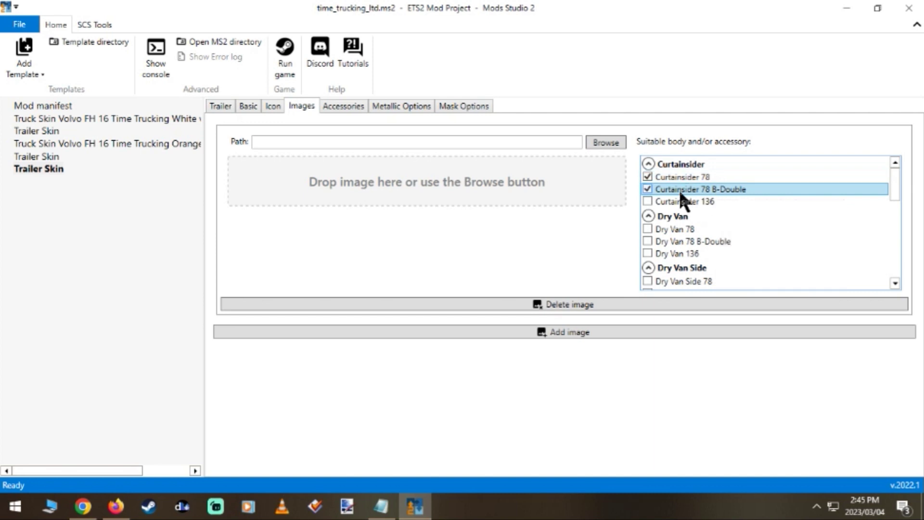
click(720, 229)
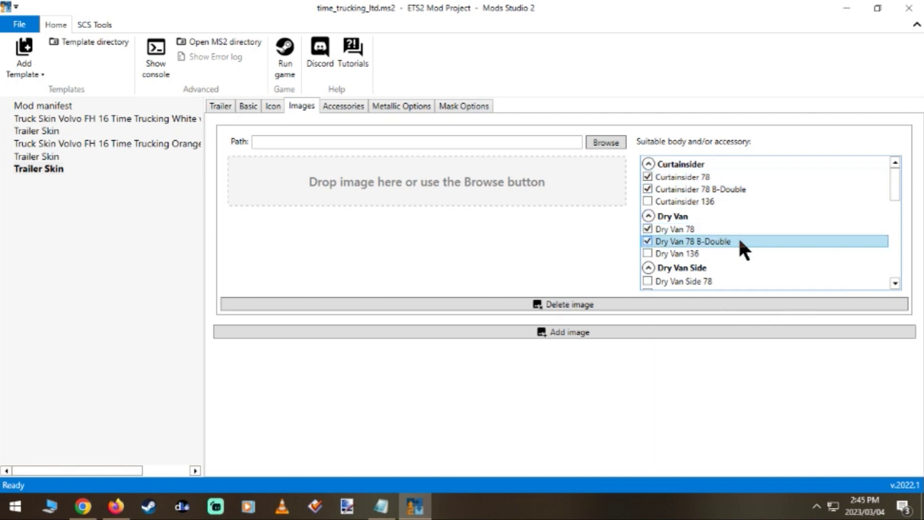
scroll(785, 241, down, 1)
click(712, 248)
click(717, 260)
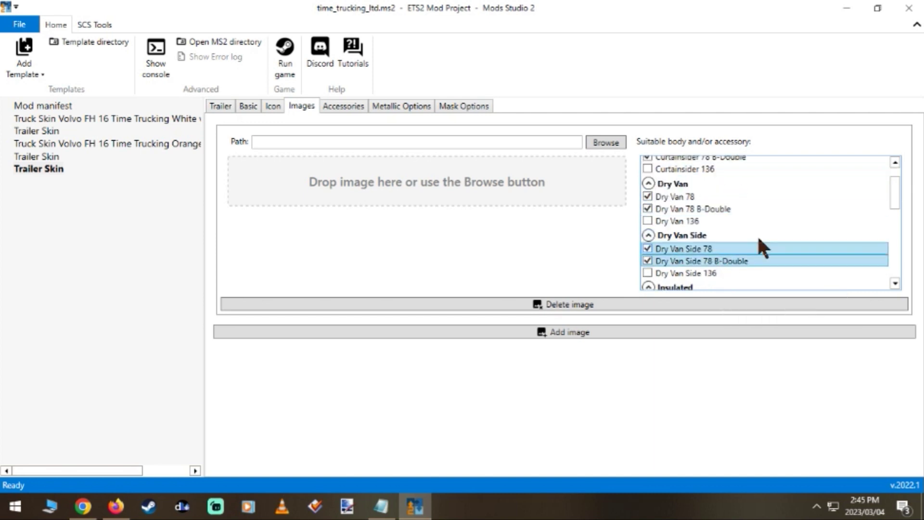
Tick the Insulated, Insulated Side and Moving Floor 78 and 78 B-Double bodies.
scroll(784, 250, down, 1)
click(706, 268)
scroll(791, 264, down, 1)
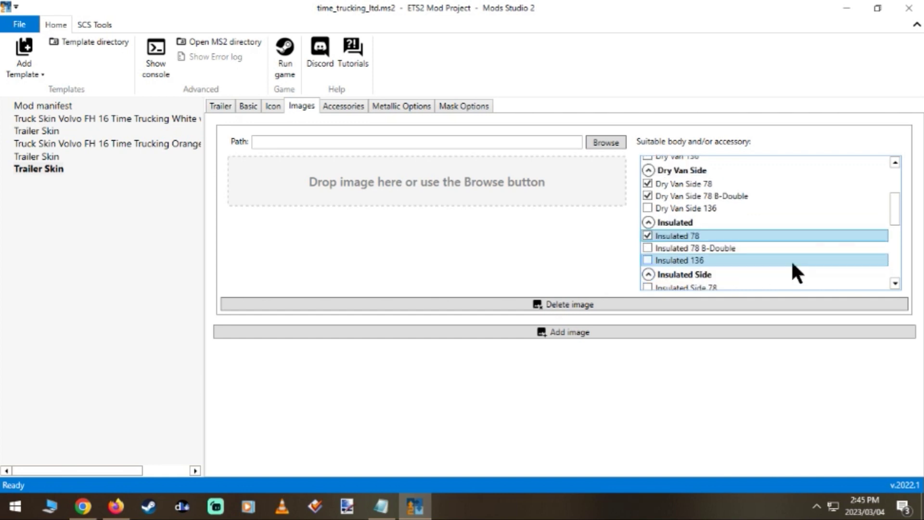
click(735, 247)
scroll(766, 255, down, 1)
click(714, 223)
click(735, 236)
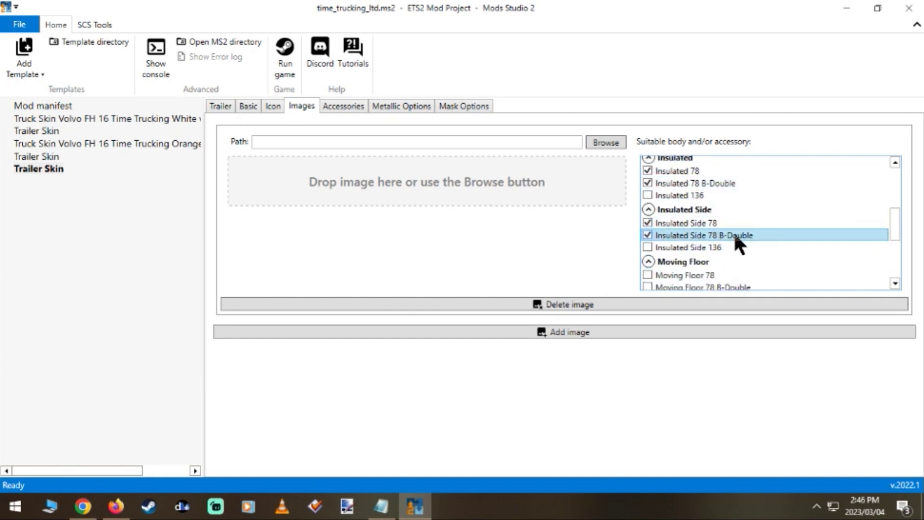
scroll(770, 238, down, 1)
click(715, 243)
click(716, 254)
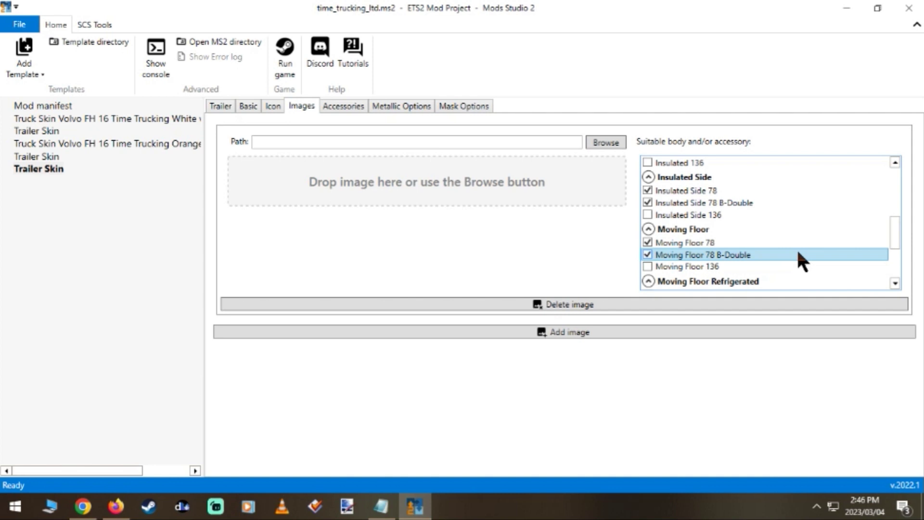
Tick the Refrigerated and Refrigerated Side 78 and 78 B-Double bodies.
scroll(791, 255, down, 1)
scroll(760, 257, down, 1)
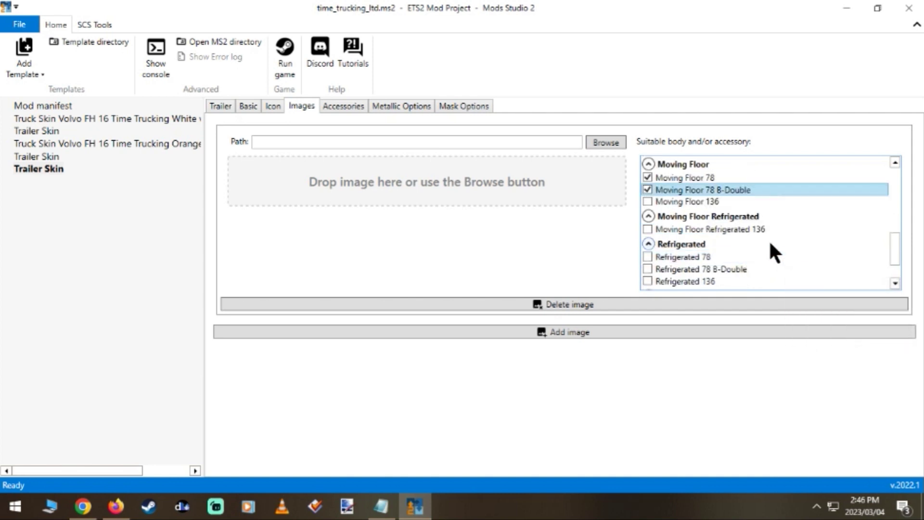
click(678, 256)
scroll(793, 246, down, 1)
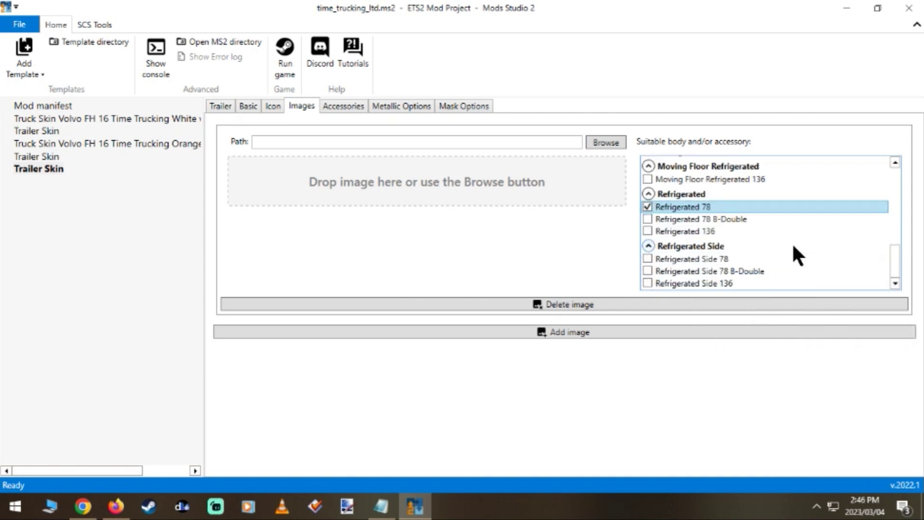
click(724, 219)
click(729, 259)
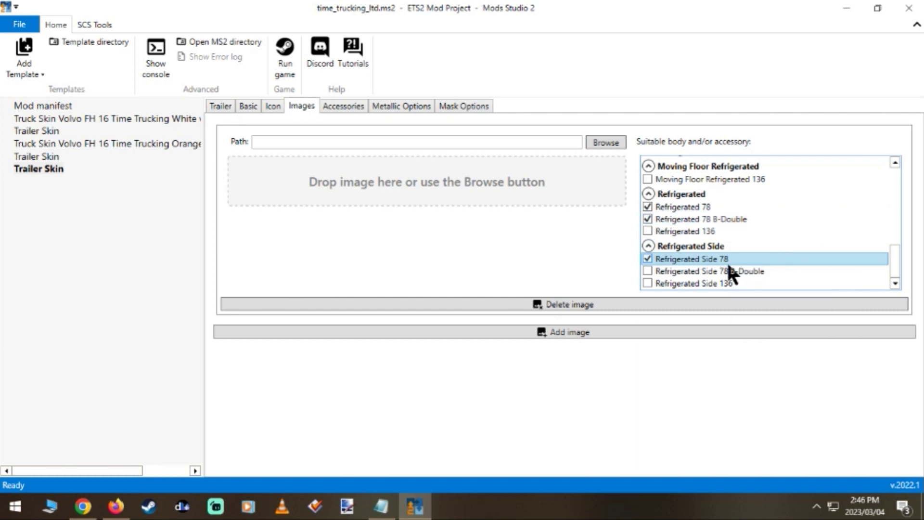
click(727, 271)
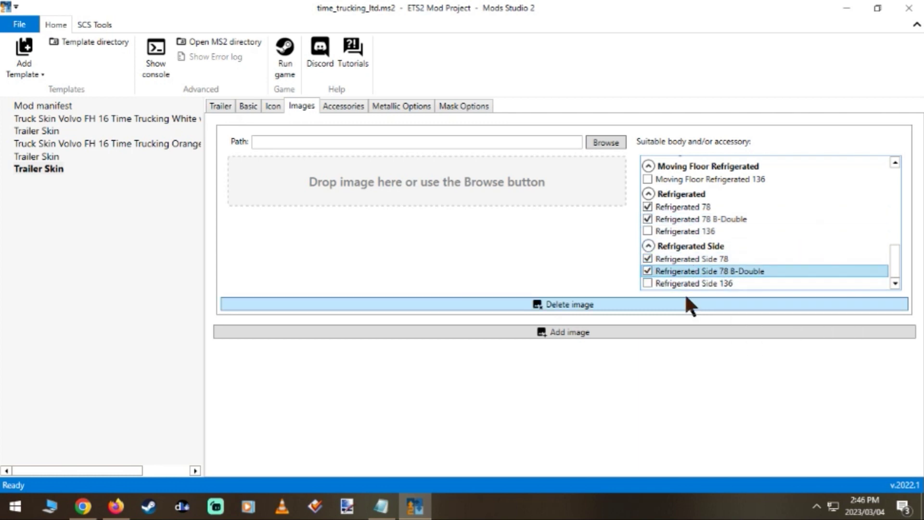
Load Curtainsider B-Double_inter.png from the Desktop into the first skin image slot.
click(599, 146)
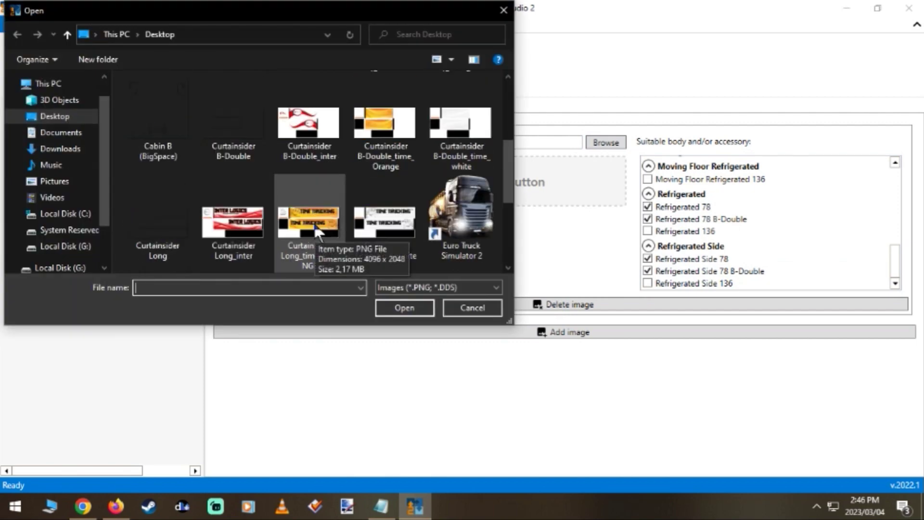
click(308, 123)
click(394, 305)
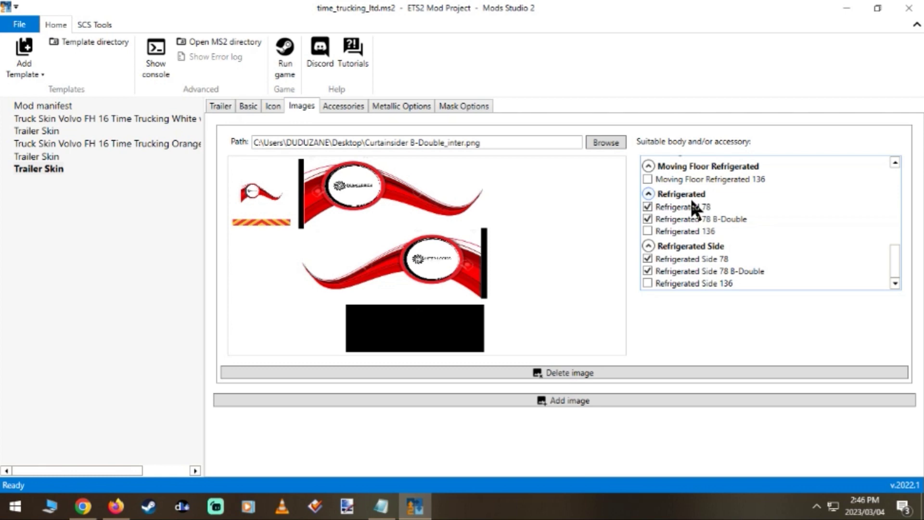
mouse_move(697, 220)
Add a second image slot and tick Curtainsider, Dry Van, Dry Van Side and Insulated 136.
click(568, 400)
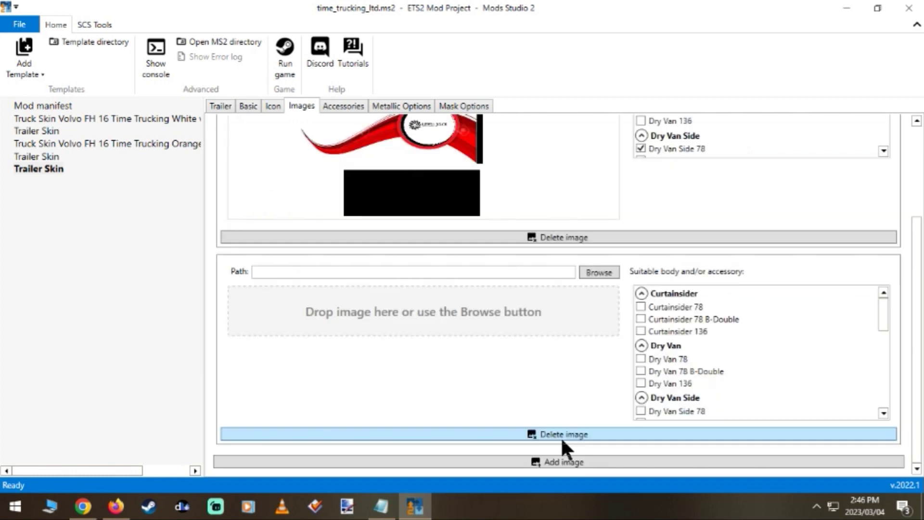
click(703, 331)
click(691, 383)
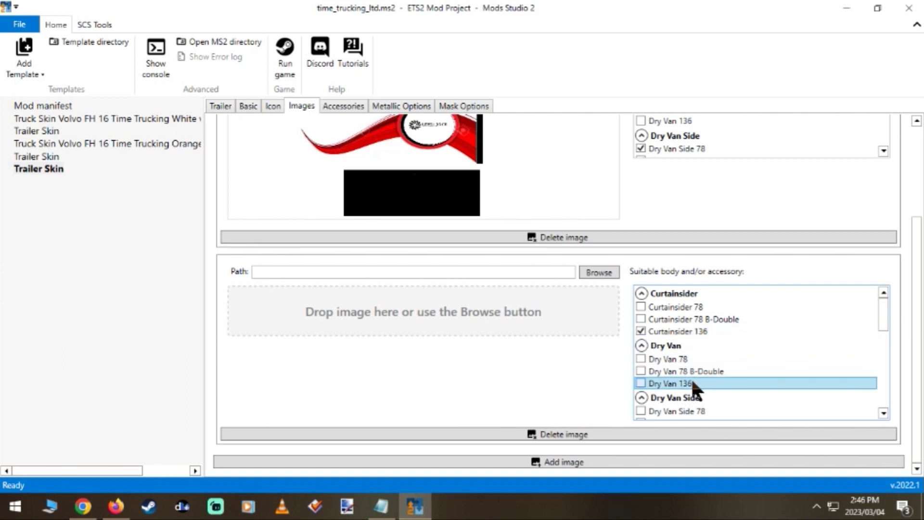
scroll(721, 370, down, 1)
click(696, 403)
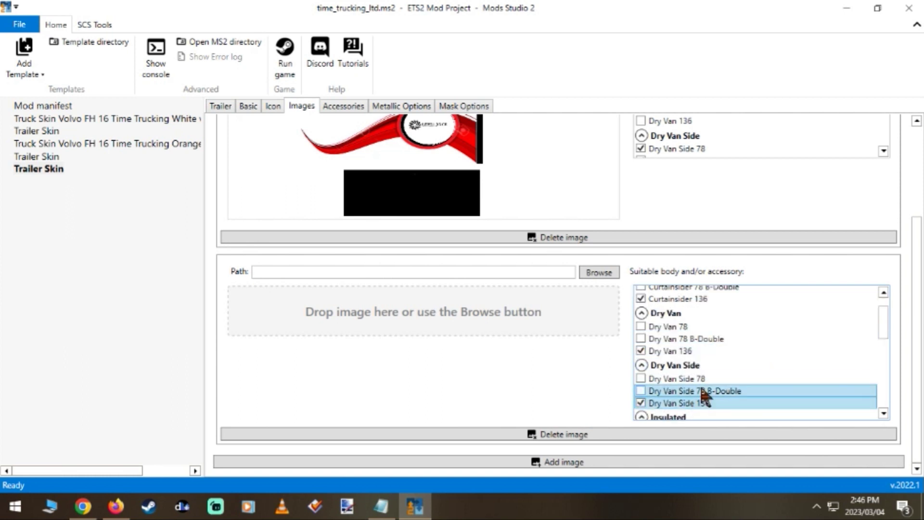
scroll(722, 380, down, 2)
mouse_move(683, 394)
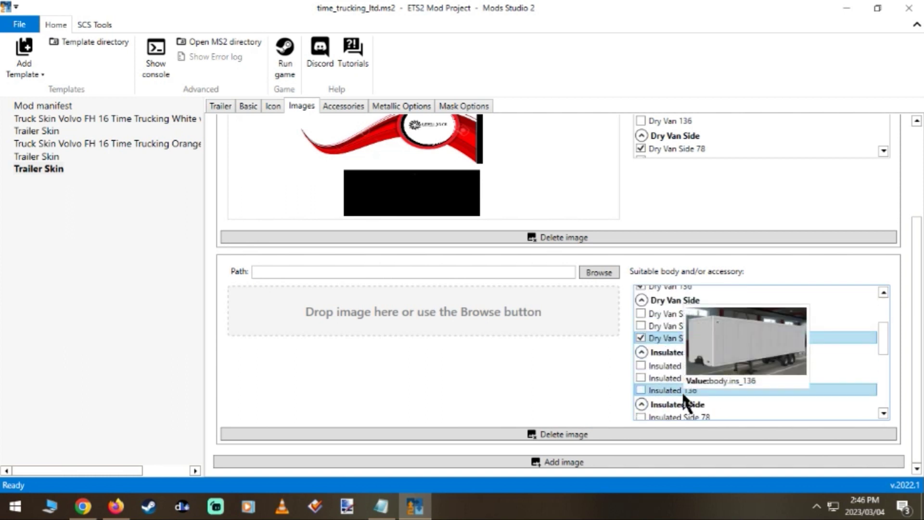
click(684, 391)
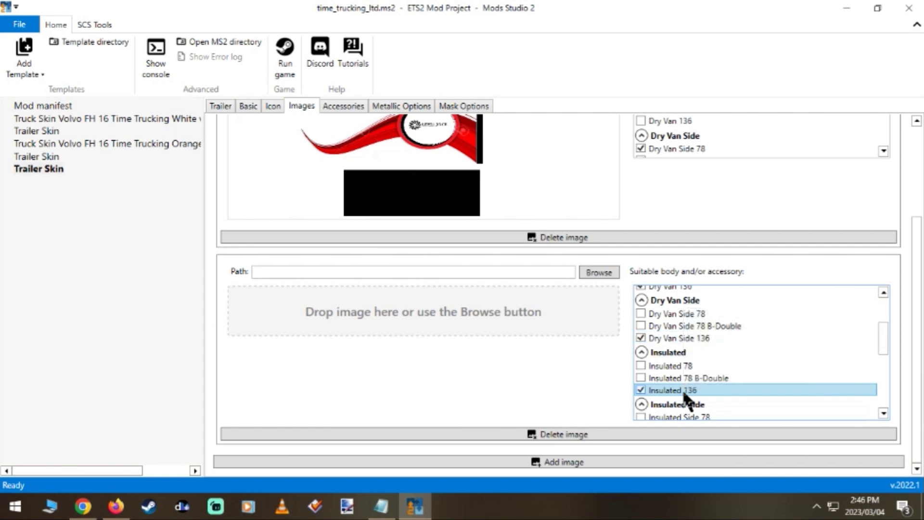
Tick Insulated Side, Moving Floor, Moving Floor Refrigerated, Refrigerated and Refrigerated Side 136.
scroll(784, 356, down, 2)
click(702, 377)
scroll(762, 374, down, 2)
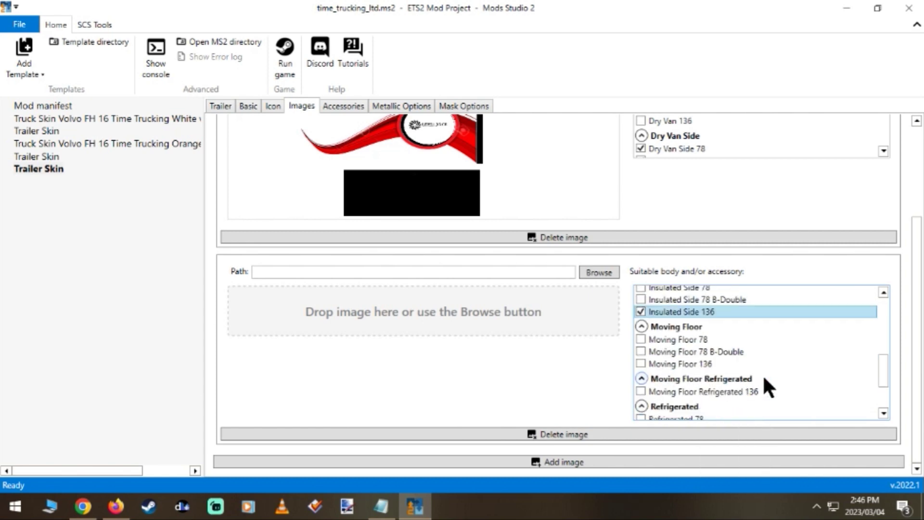
click(695, 361)
scroll(772, 371, down, 1)
click(718, 361)
scroll(772, 363, down, 2)
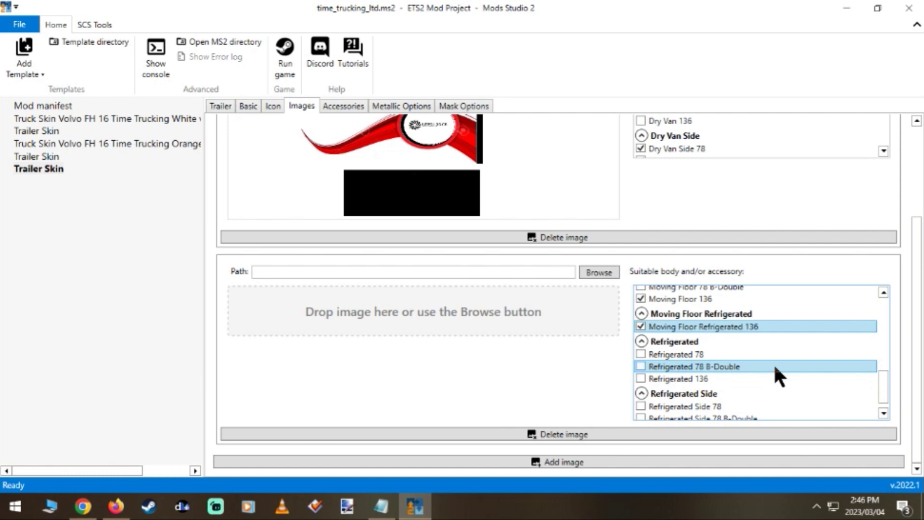
click(699, 362)
click(715, 413)
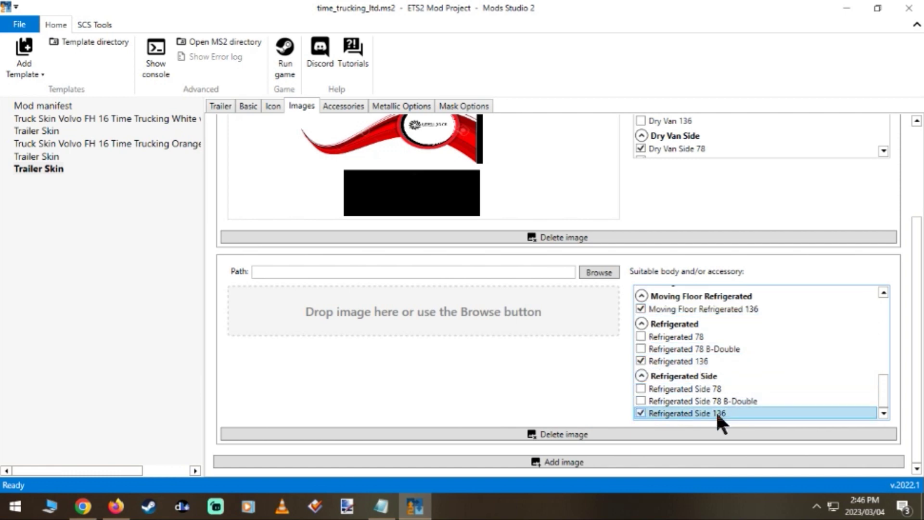
scroll(802, 397, up, 10)
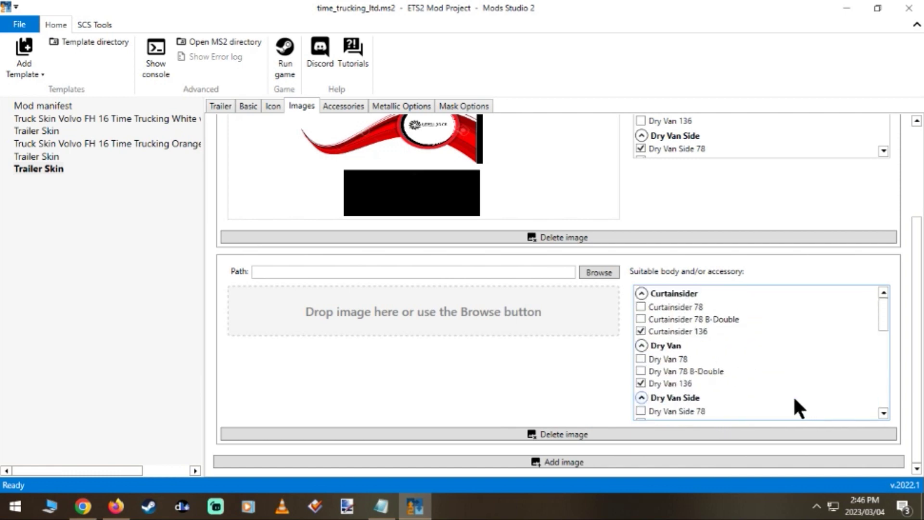
Load Curtainsider Long_inter.png from the Desktop into the second skin image entry.
click(614, 273)
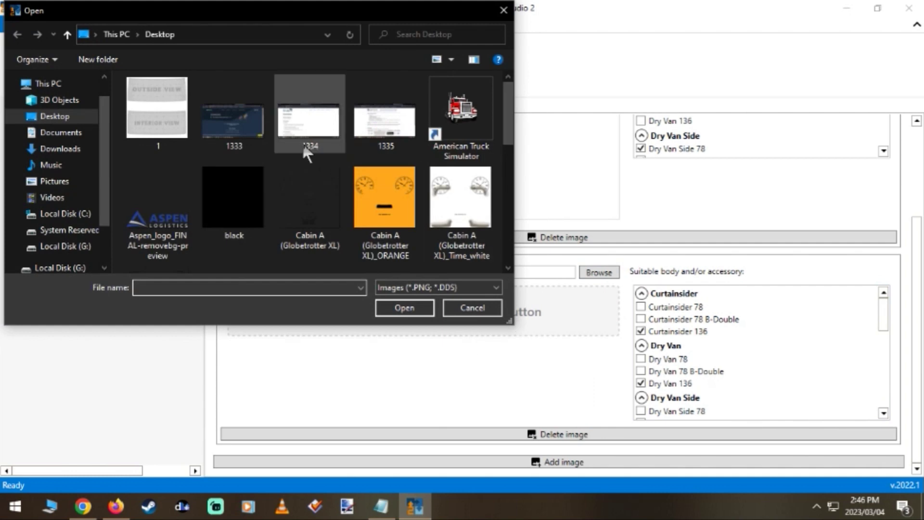
click(232, 226)
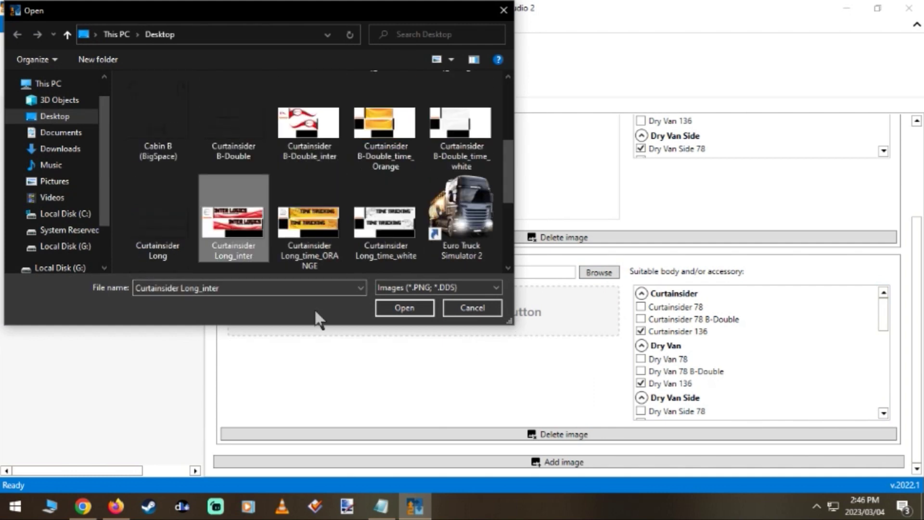
click(399, 309)
scroll(311, 345, down, 2)
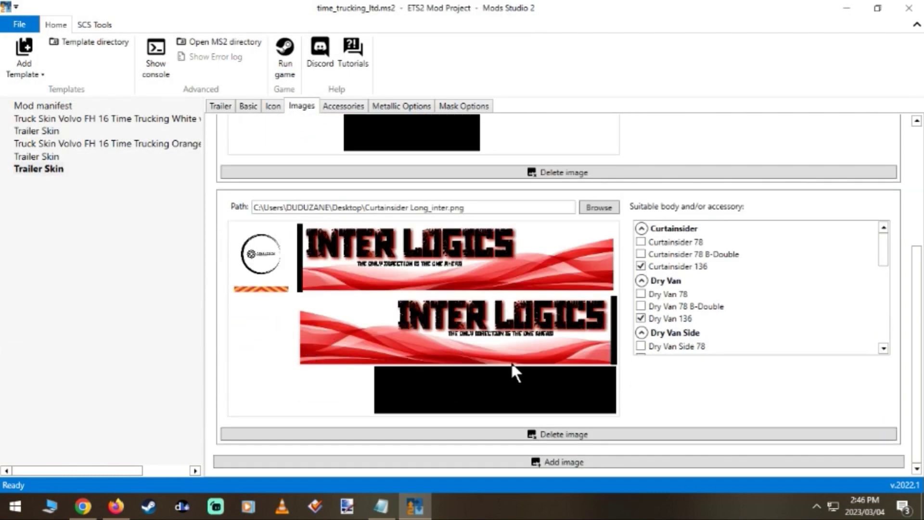
scroll(448, 380, up, 6)
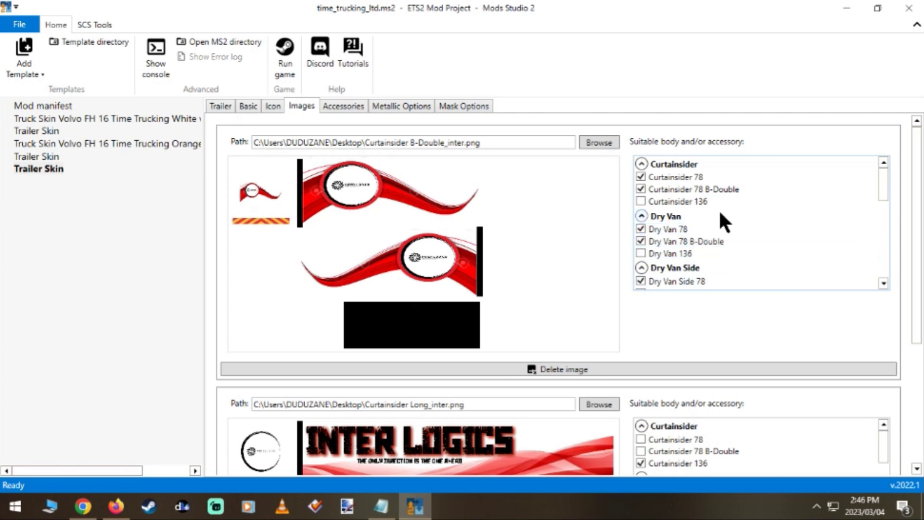
scroll(664, 235, down, 1)
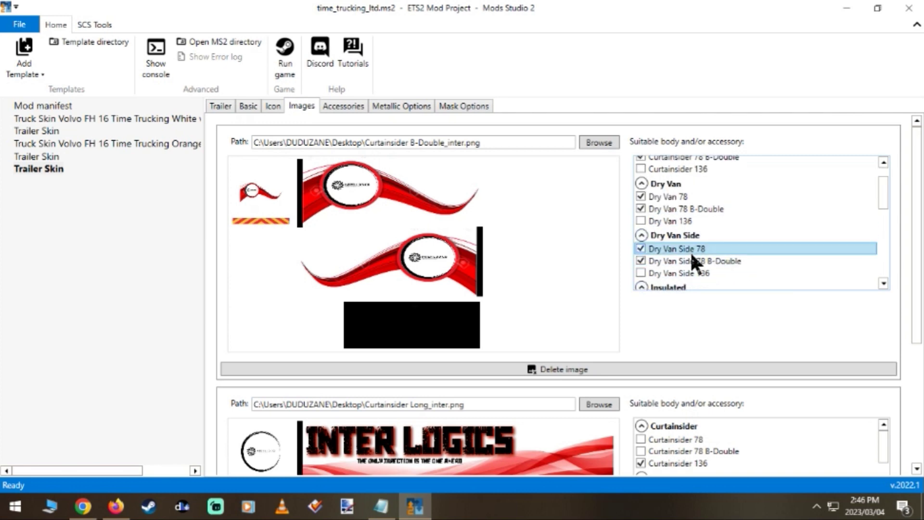
mouse_move(682, 246)
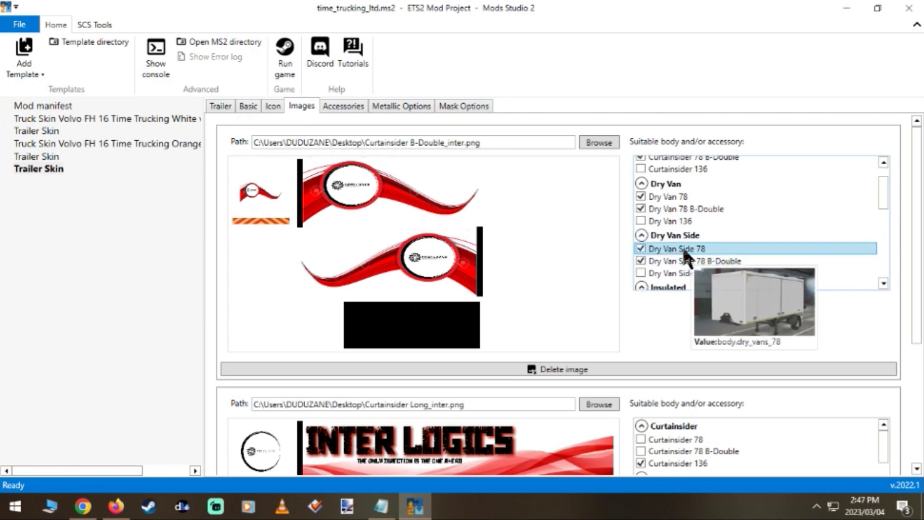
scroll(780, 231, down, 2)
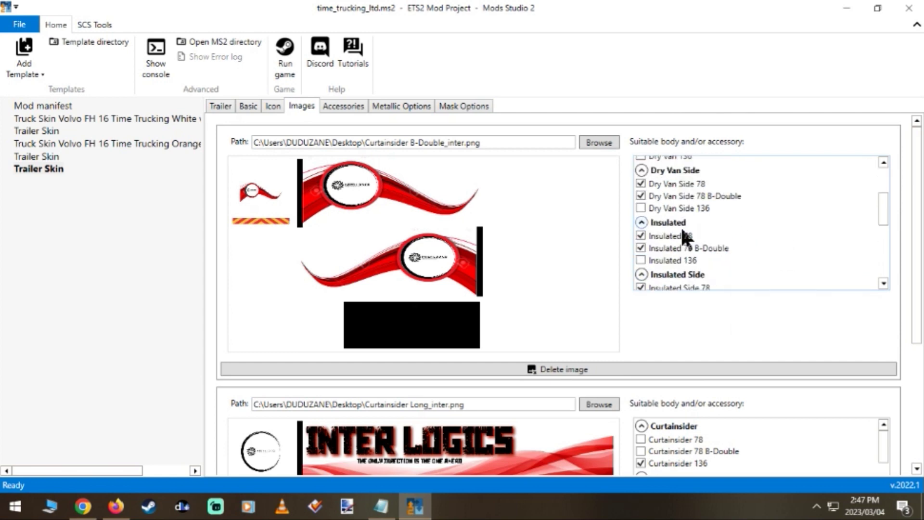
scroll(770, 251, down, 2)
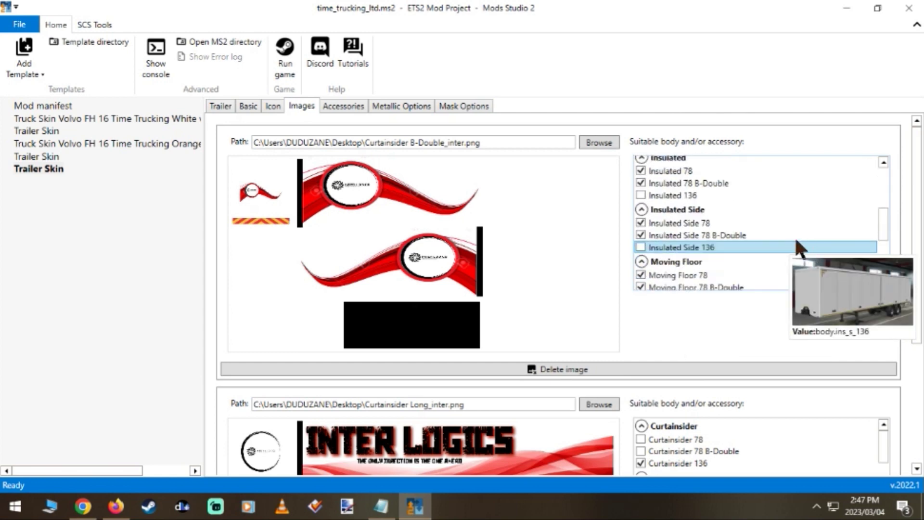
mouse_move(682, 223)
scroll(763, 193, down, 1)
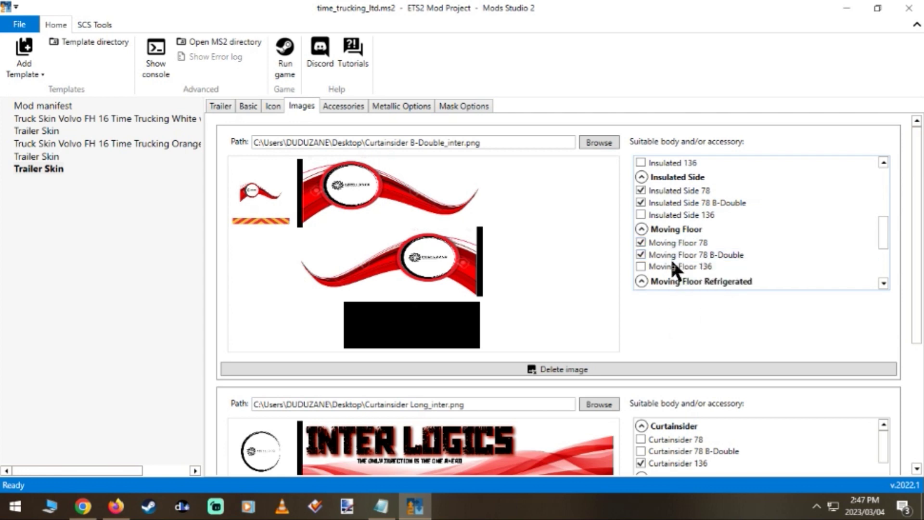
scroll(832, 224, down, 2)
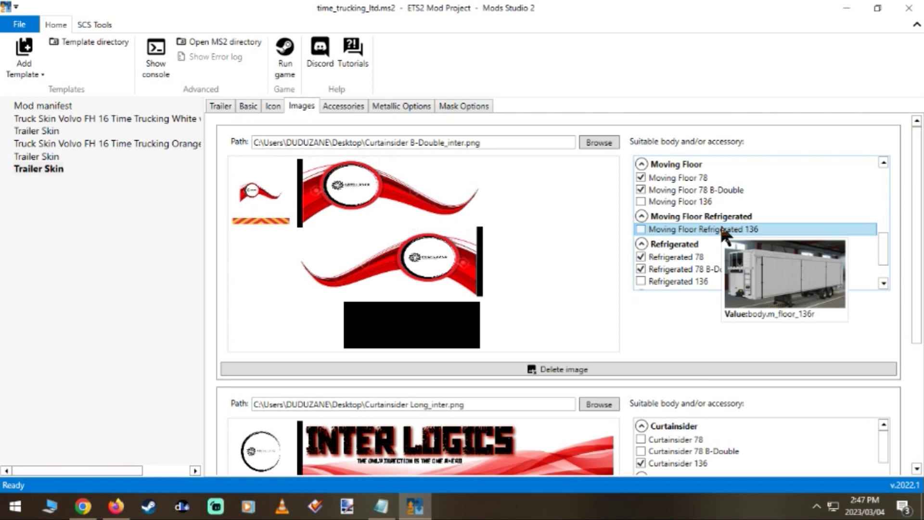
scroll(784, 241, down, 2)
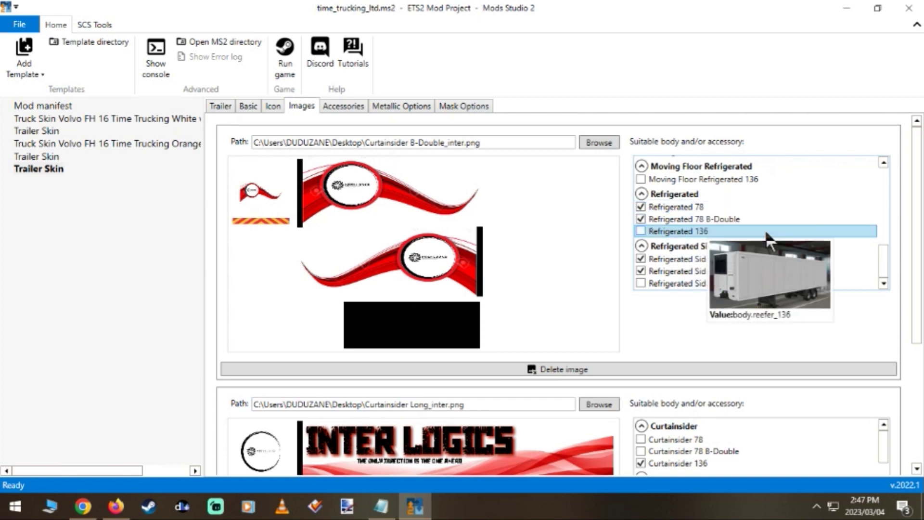
scroll(743, 282, down, 8)
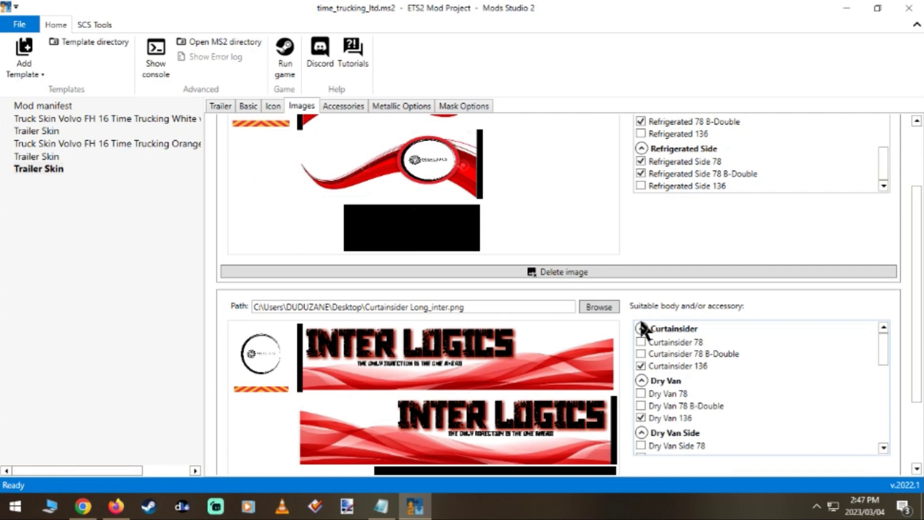
scroll(613, 343, down, 1)
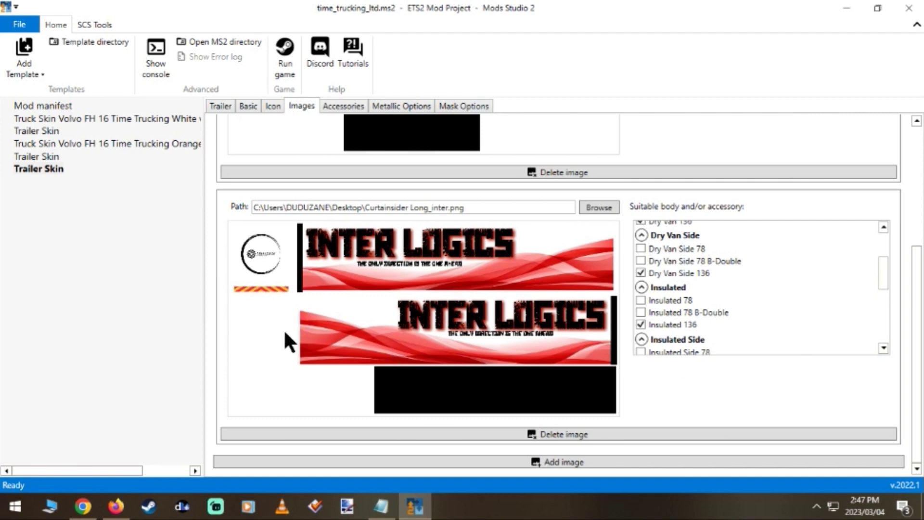
scroll(285, 332, up, 1)
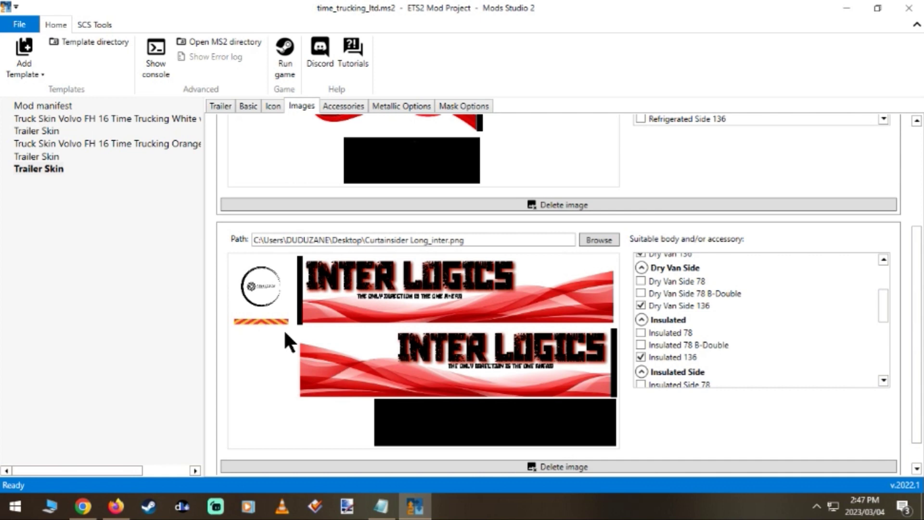
scroll(285, 330, up, 5)
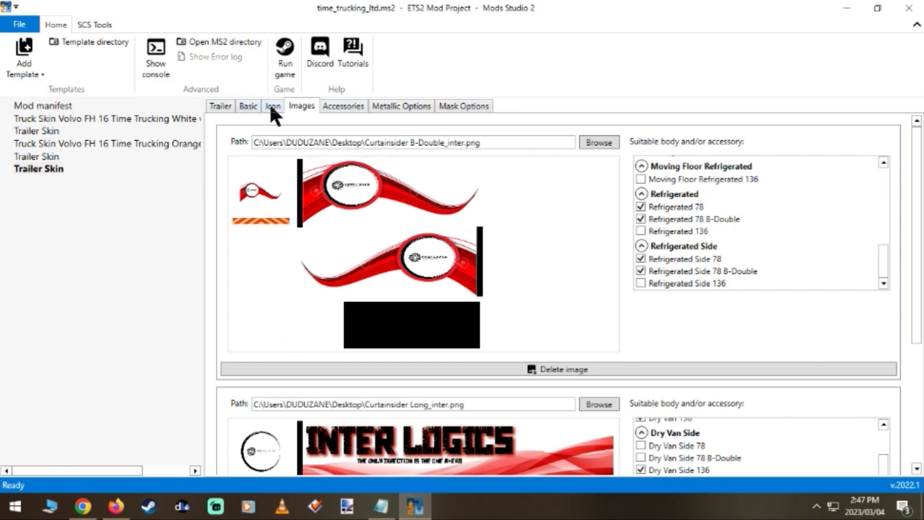
Review the Accessories, Images, Icon and Basic tabs, and set the trailer to SCS Box Trailer.
click(340, 112)
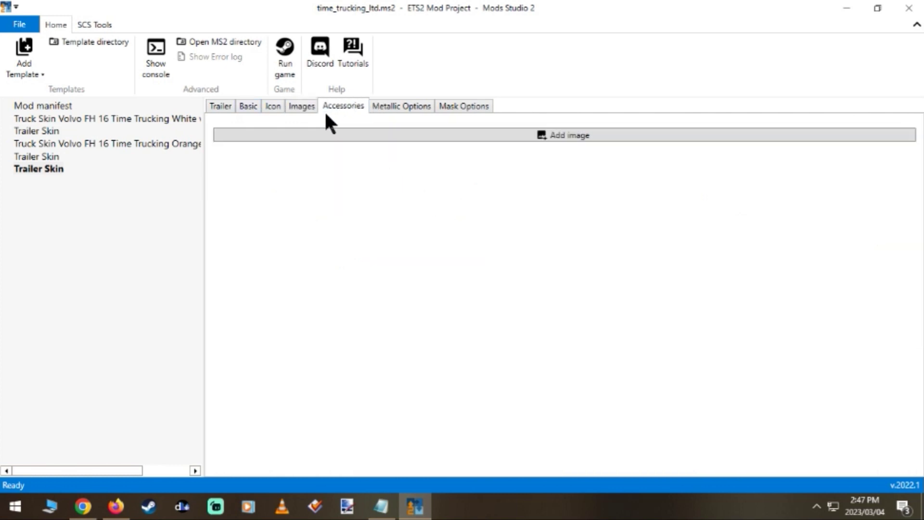
click(302, 108)
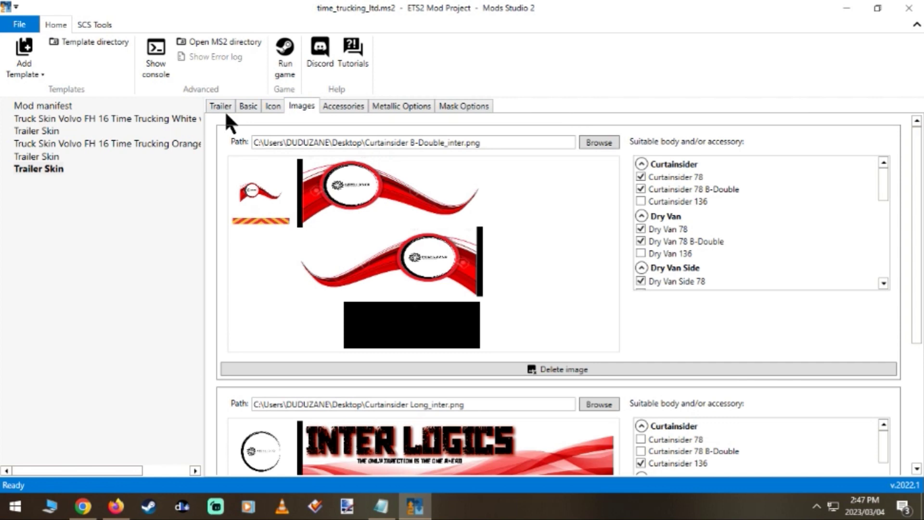
click(272, 106)
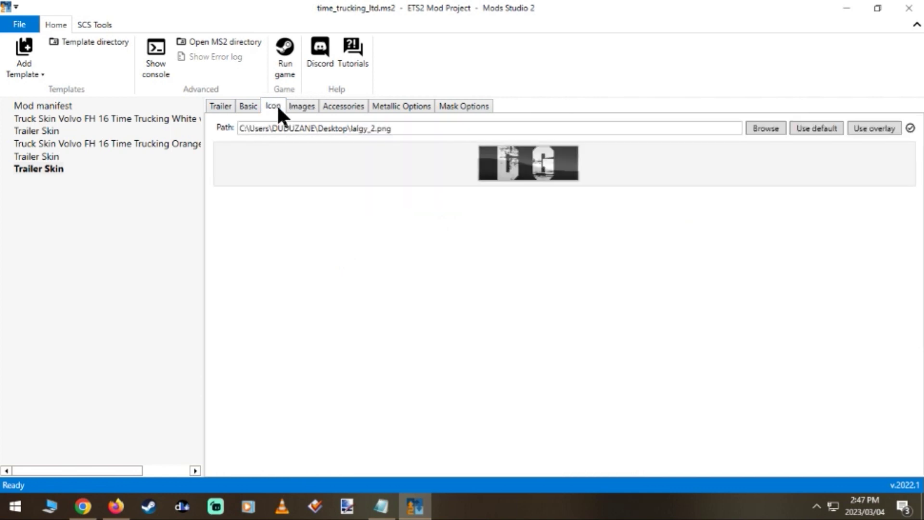
click(246, 108)
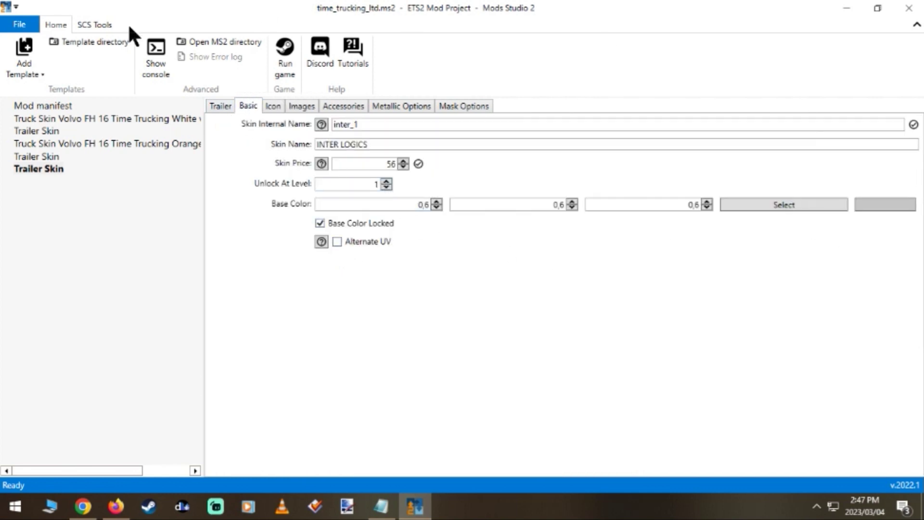
click(222, 106)
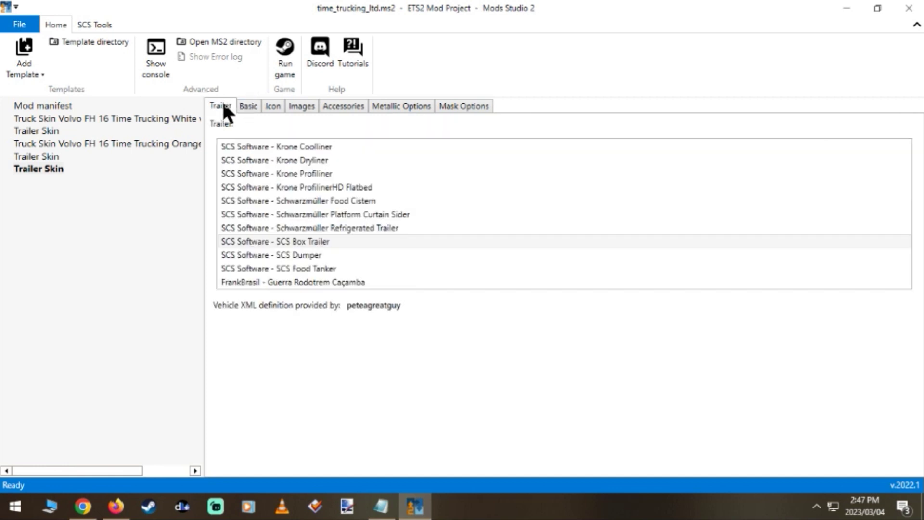
click(314, 237)
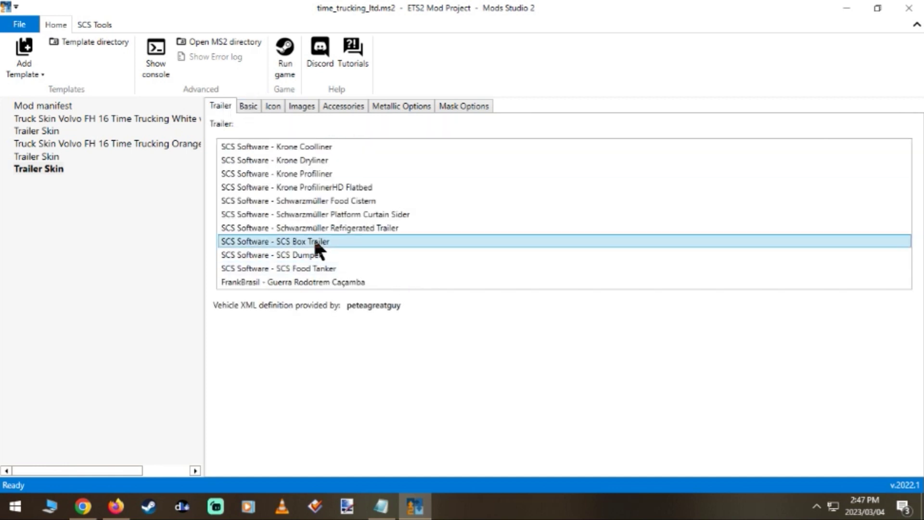
Save the project as time_trucking_ltd.ms2, overwriting the existing file.
click(22, 25)
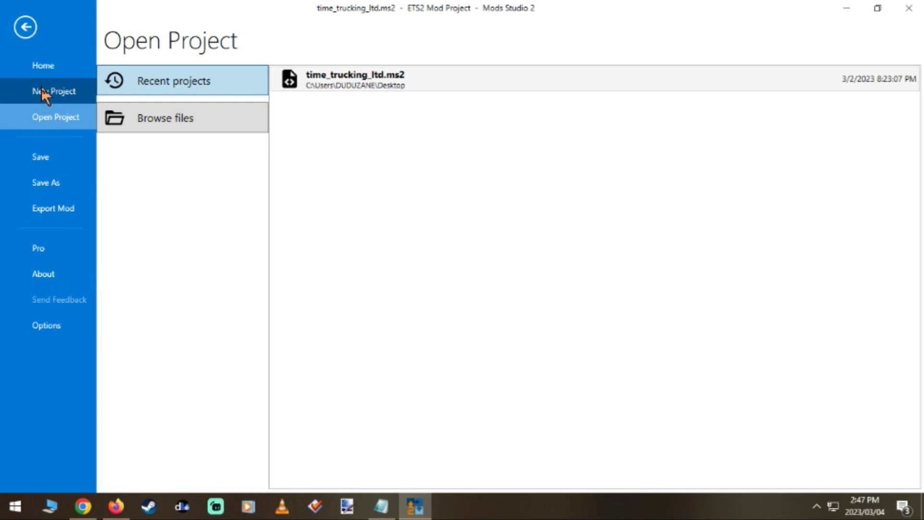
click(60, 189)
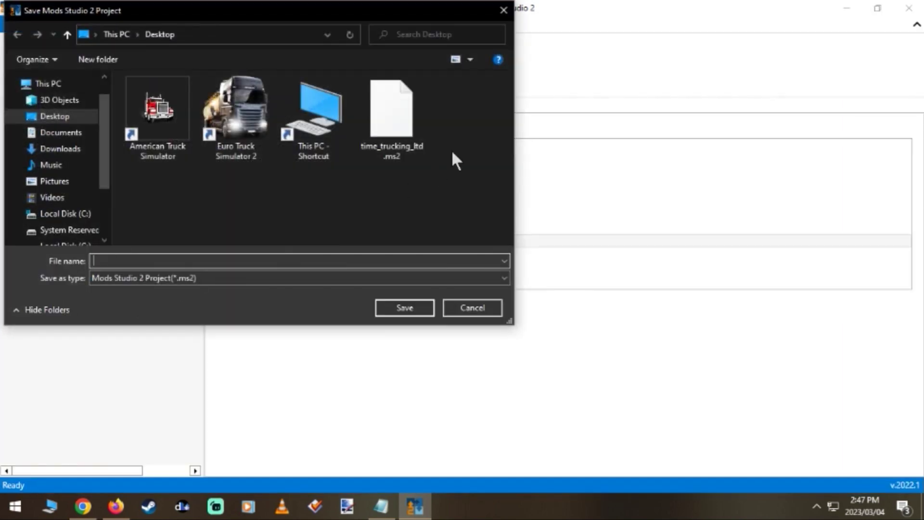
click(391, 116)
click(417, 313)
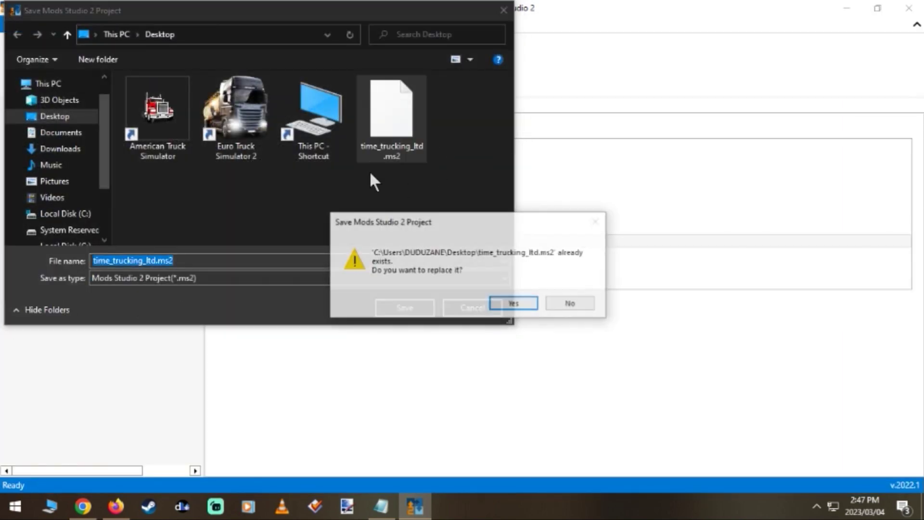
click(520, 303)
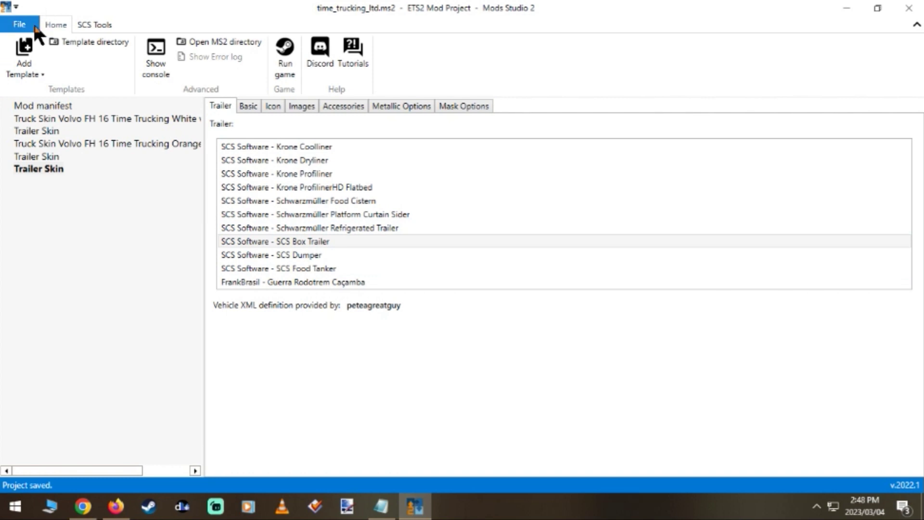
Export the mod to the Desktop as time_trucking_ltd.scs, replacing the old export.
click(35, 28)
click(57, 210)
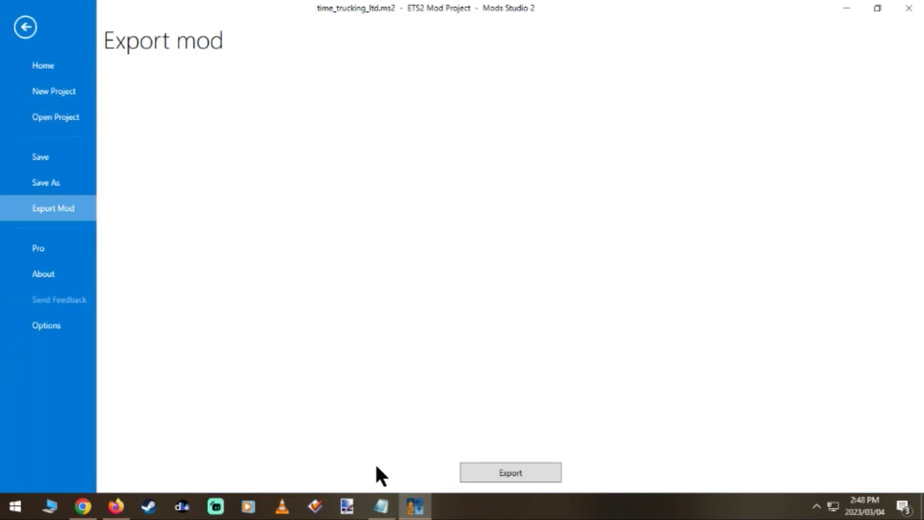
click(502, 476)
click(389, 108)
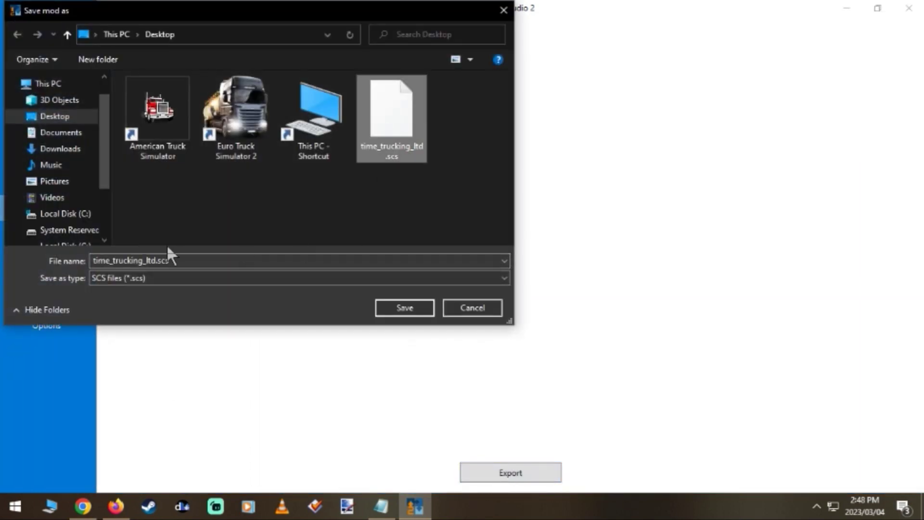
click(411, 313)
click(514, 308)
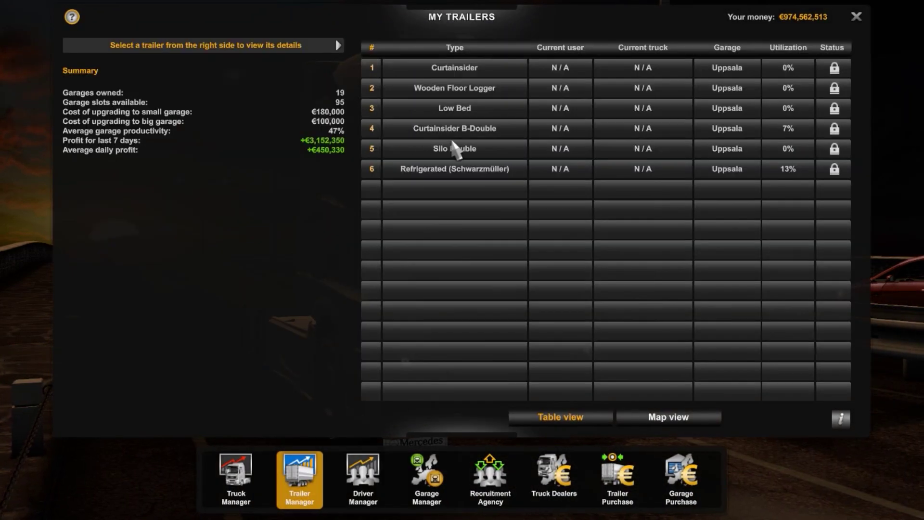
Select the Curtainsider B-Double in Trailer Manager and open its configurator.
click(477, 129)
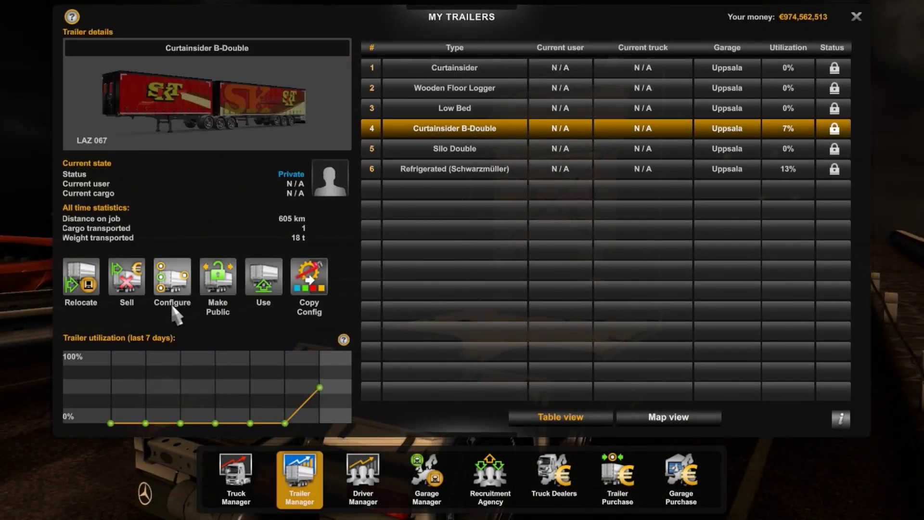
click(180, 294)
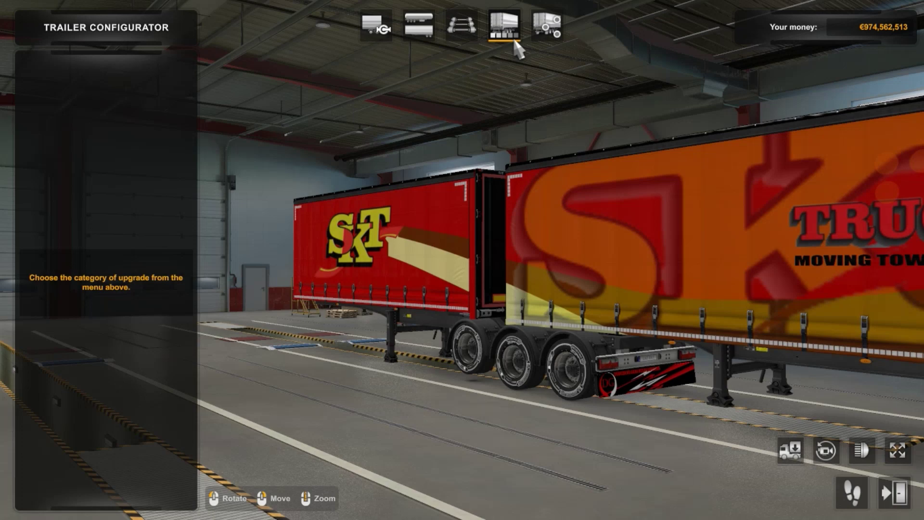
Browse the Paint Job list and preview the Lalgy logistics paint on the B-Double.
click(504, 25)
scroll(113, 242, down, 2)
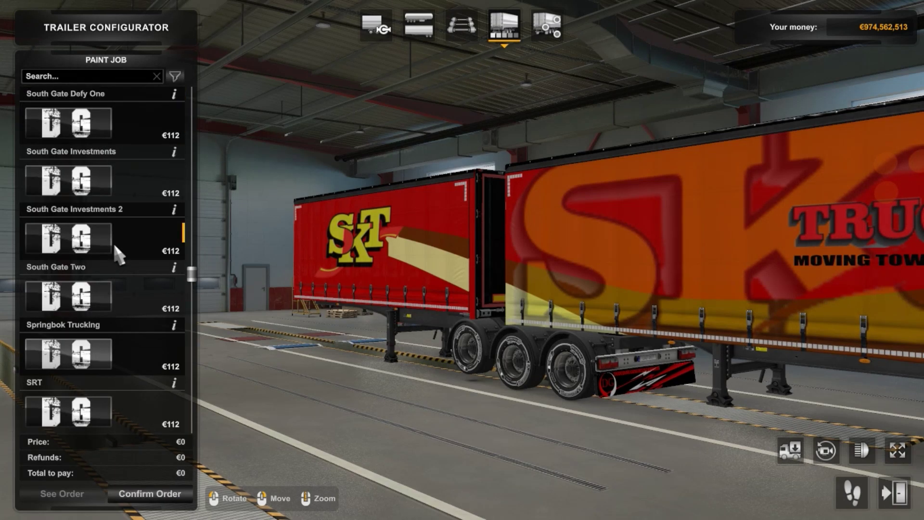
scroll(114, 245, down, 10)
scroll(115, 246, down, 12)
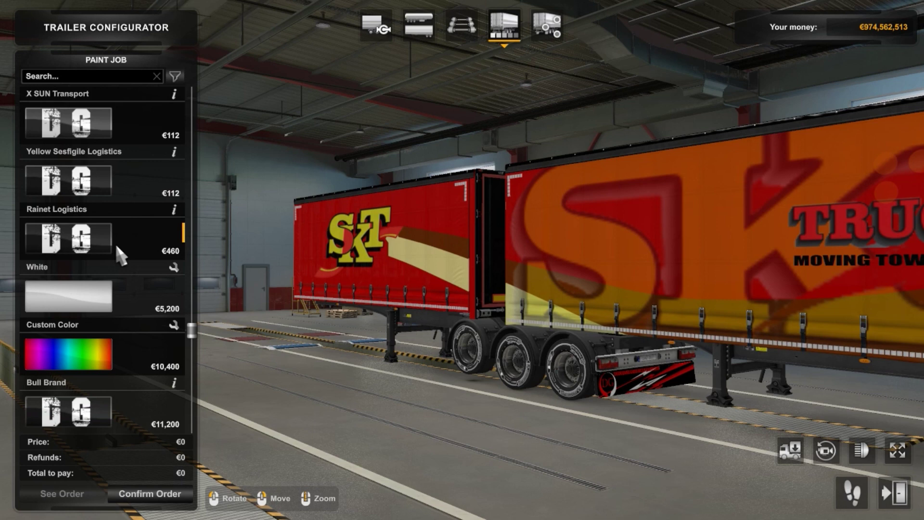
scroll(115, 243, up, 20)
scroll(119, 246, up, 20)
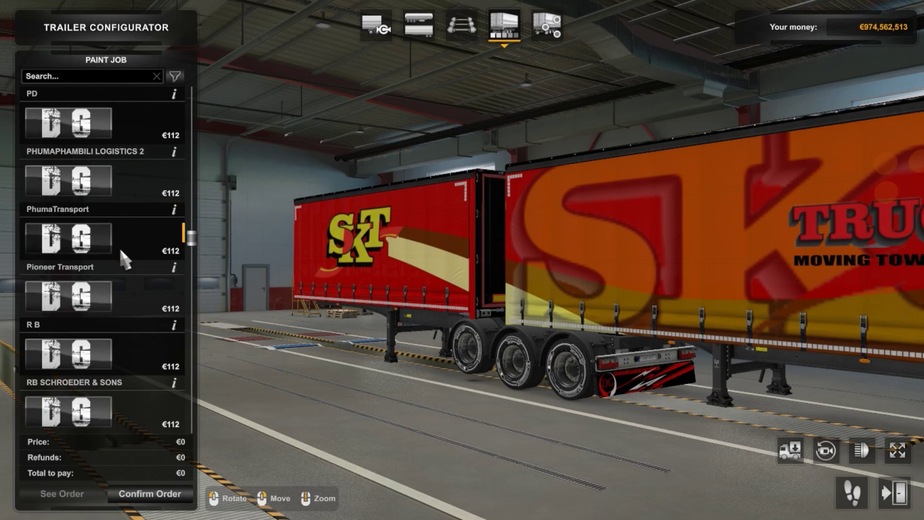
scroll(119, 246, up, 2)
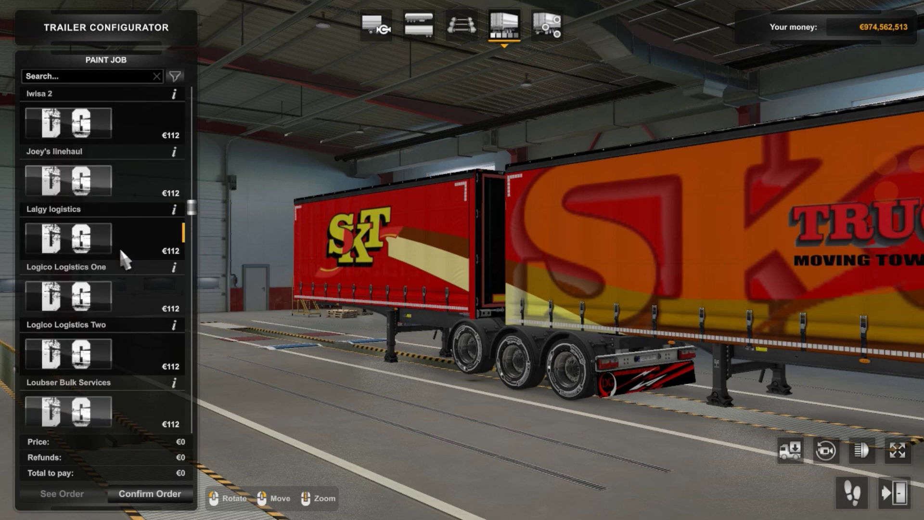
click(120, 246)
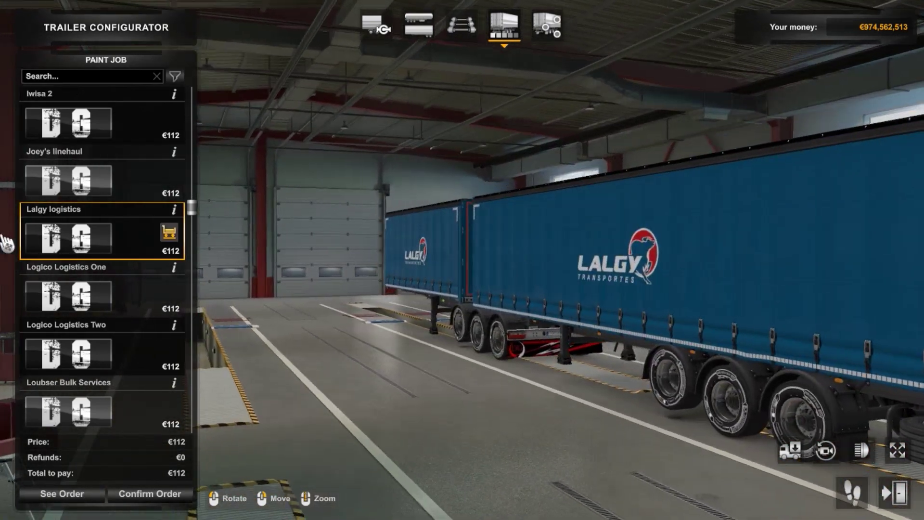
Apply the INTER LOGICS paint job and switch to the fullscreen preview.
scroll(112, 237, up, 2)
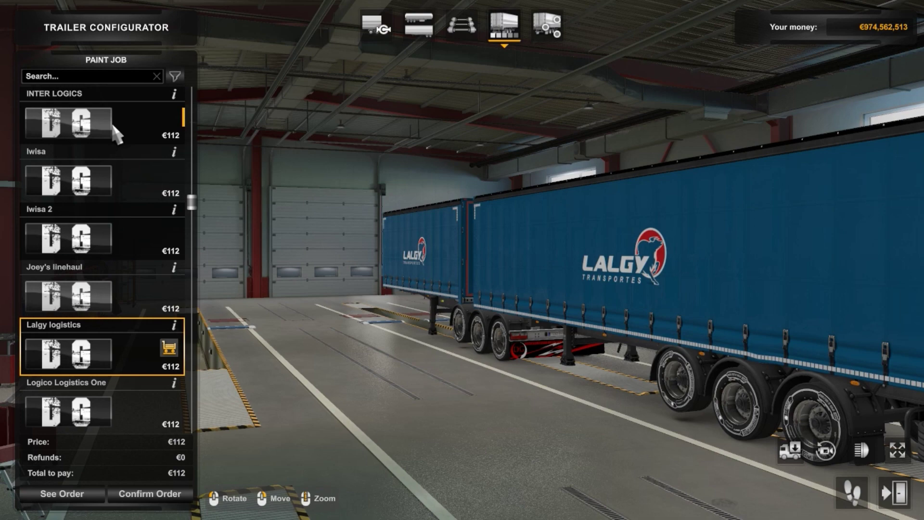
click(117, 136)
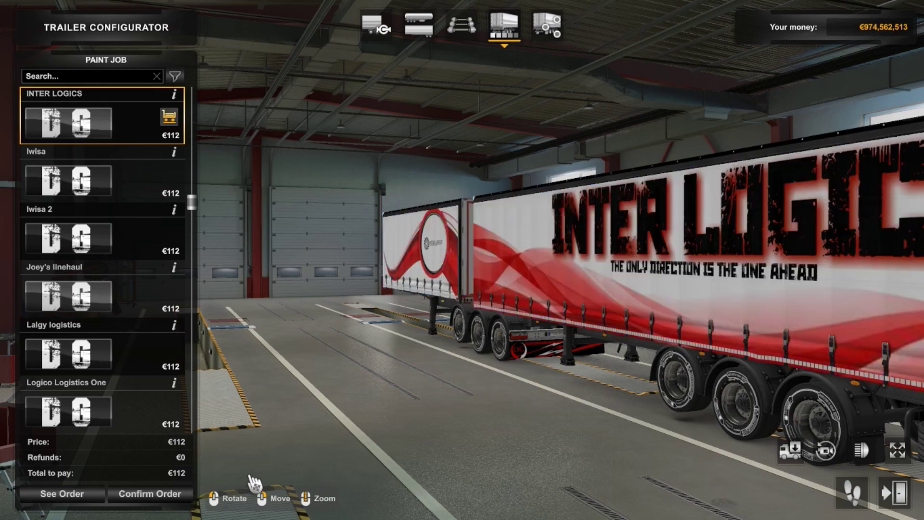
click(897, 451)
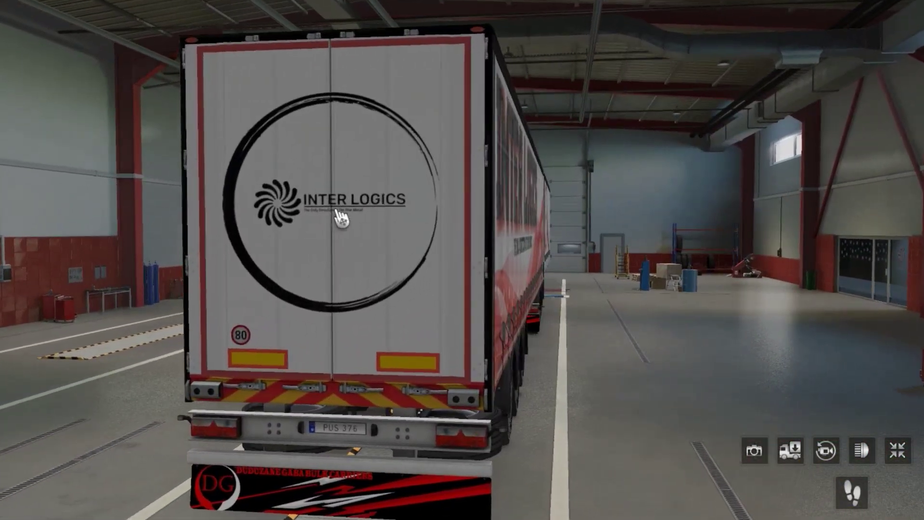
Orbit and zoom around the INTER LOGICS B-Double to view its sides and rear.
drag(457, 244, 22, 248)
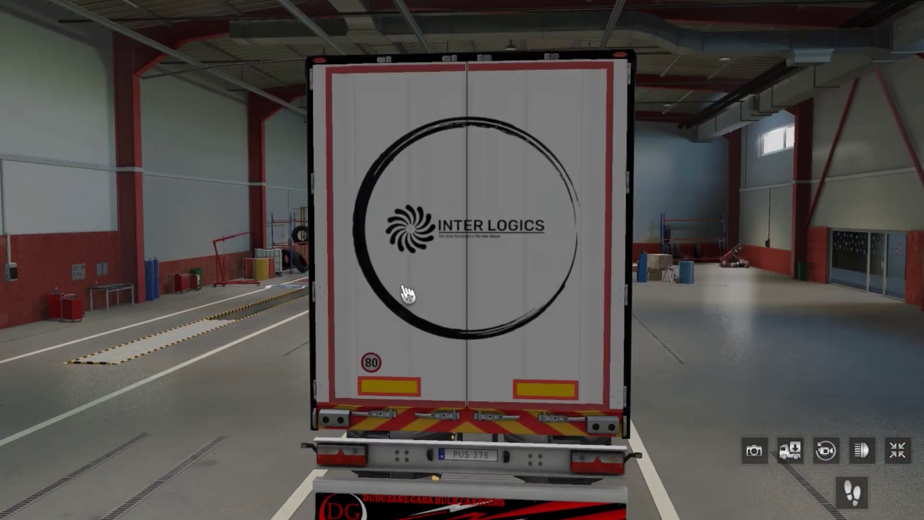
scroll(409, 308, down, 5)
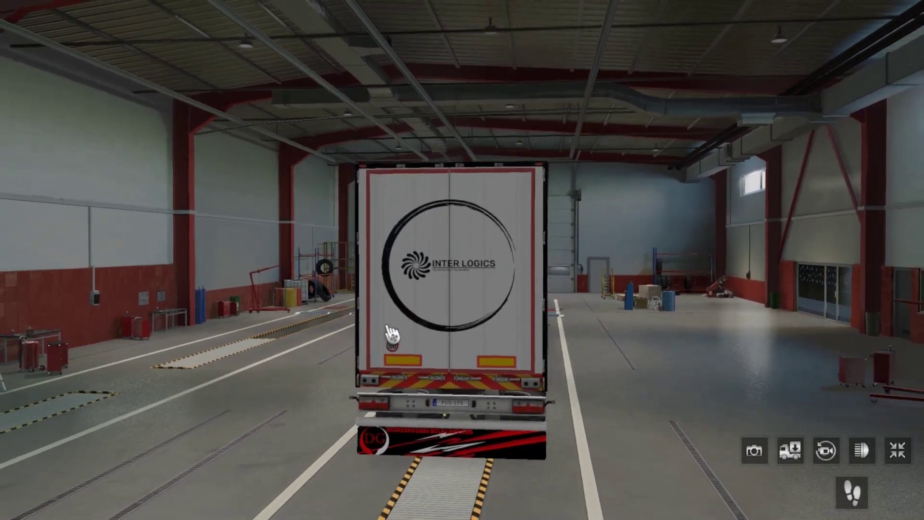
drag(388, 337, 721, 315)
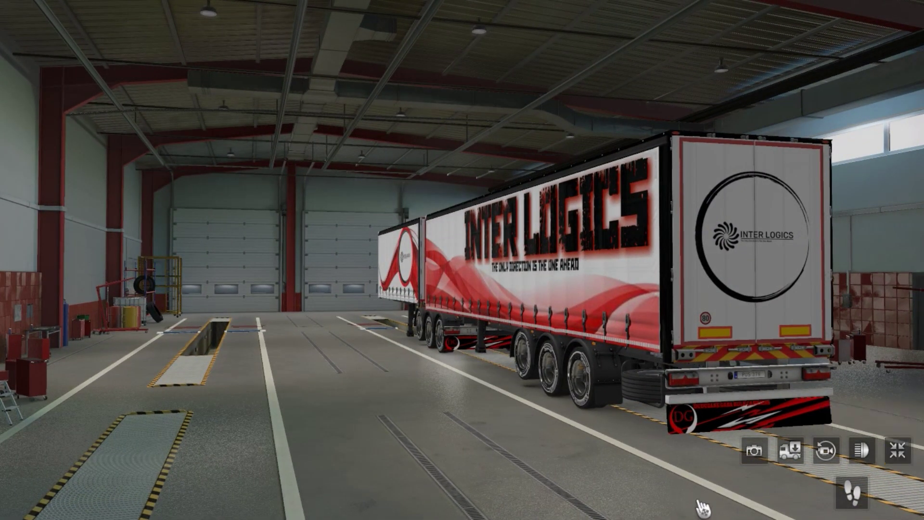
Confirm the B-Double's INTER LOGICS paint order, then open the single Curtainsider's configurator.
click(899, 452)
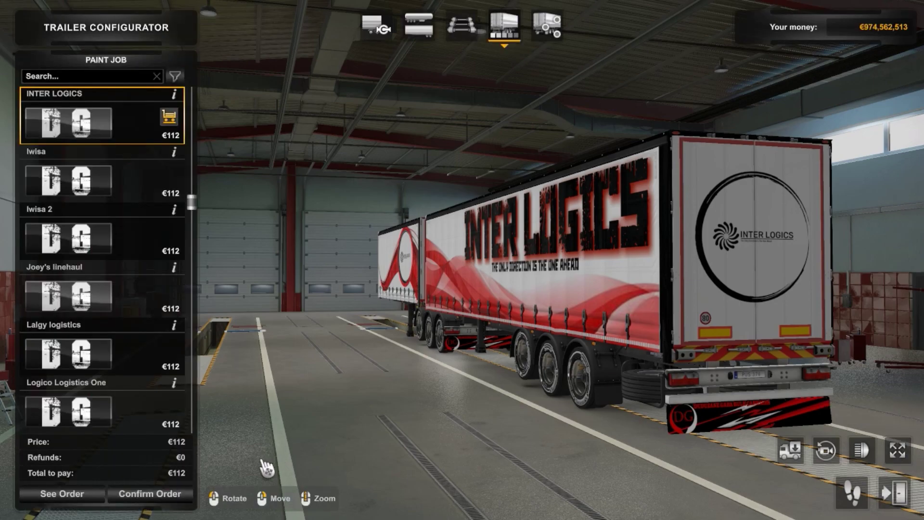
click(175, 499)
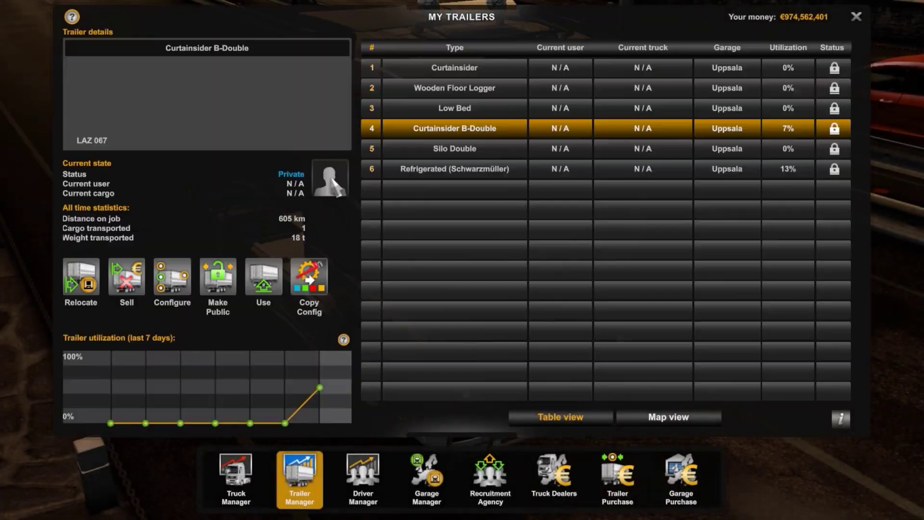
click(470, 67)
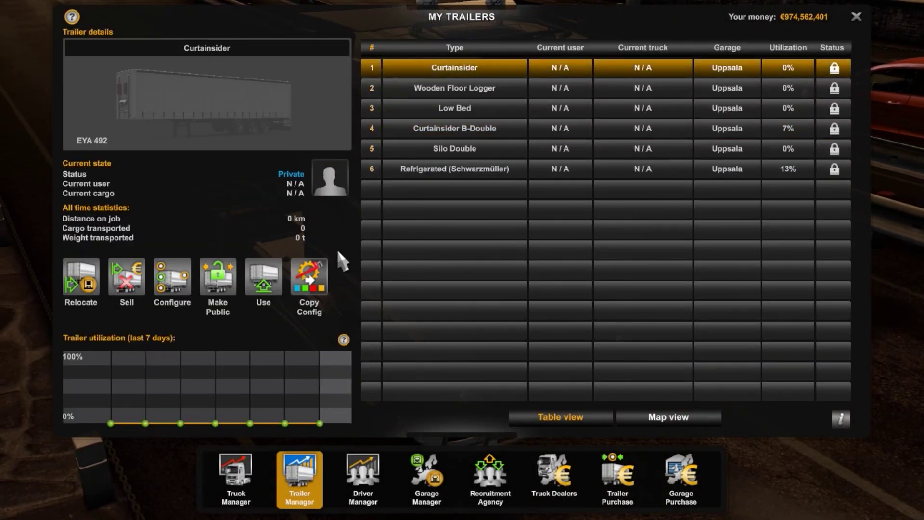
click(162, 305)
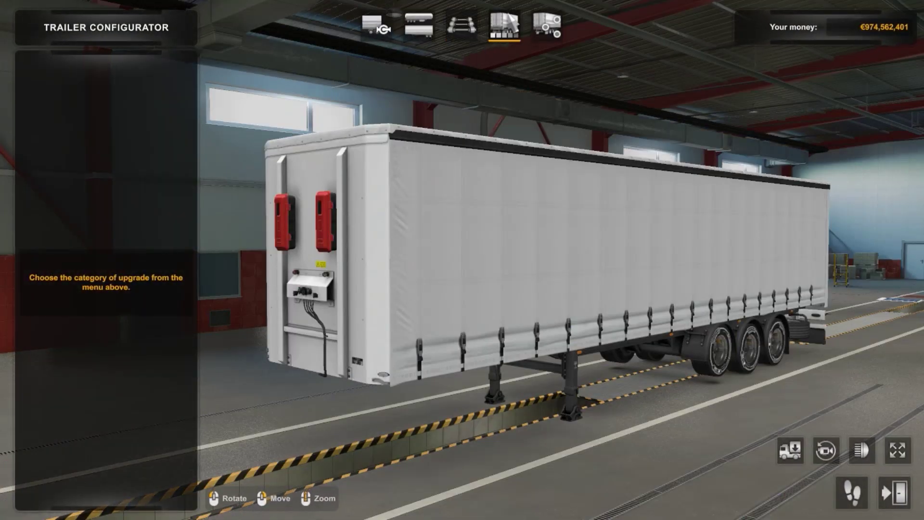
Apply the INTER LOGICS paint job to the single Curtainsider trailer.
click(504, 35)
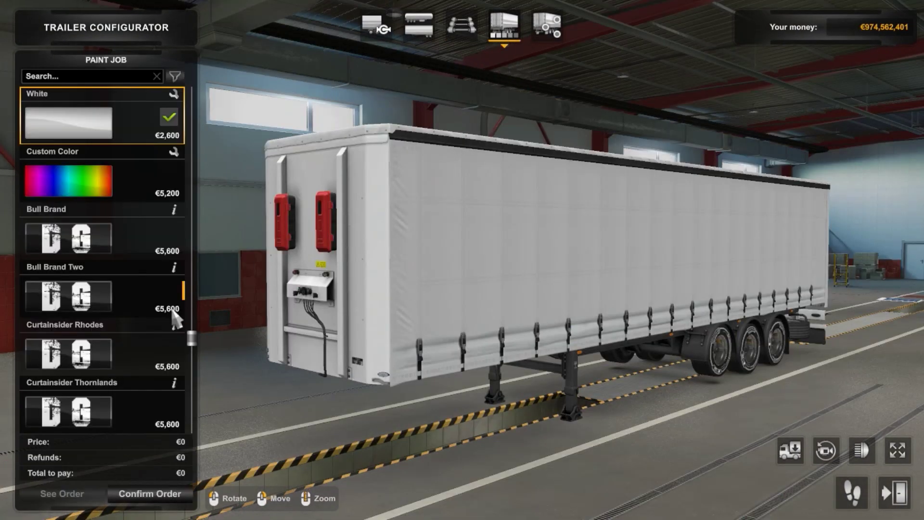
scroll(174, 319, up, 15)
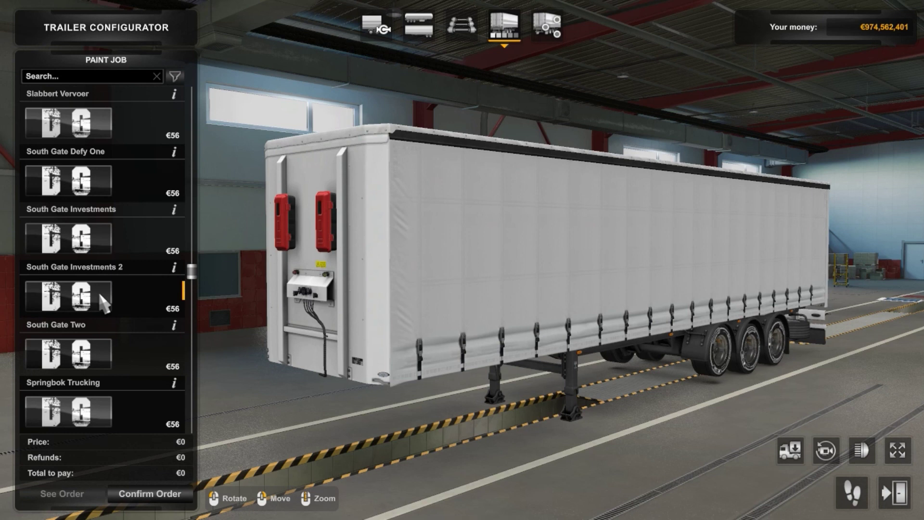
scroll(100, 296, up, 15)
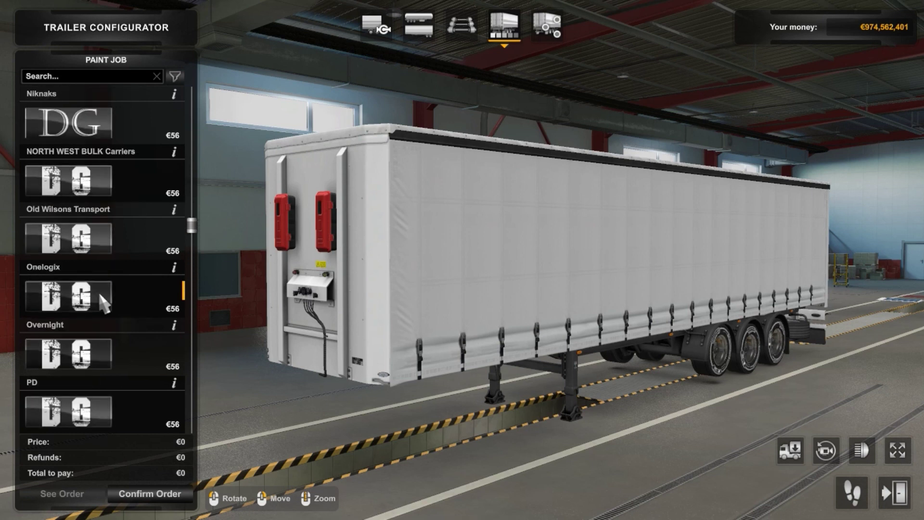
scroll(101, 296, up, 4)
scroll(145, 208, up, 6)
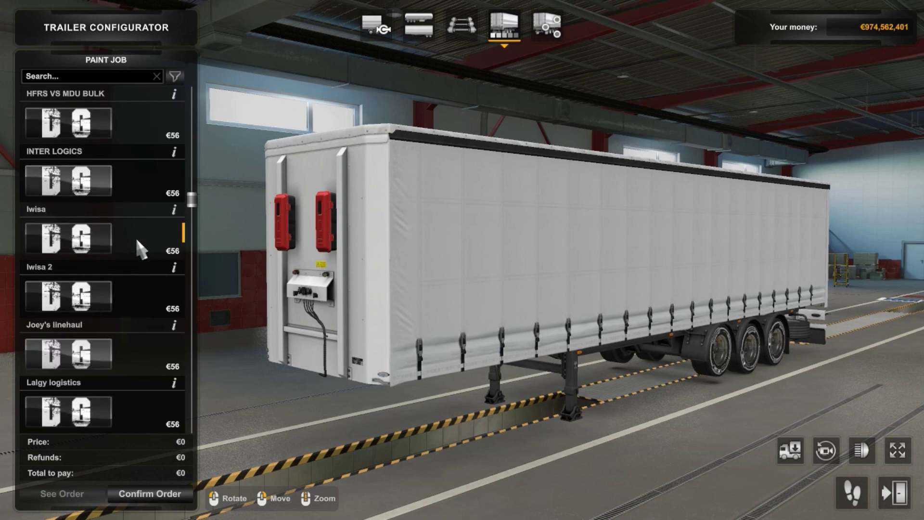
click(114, 192)
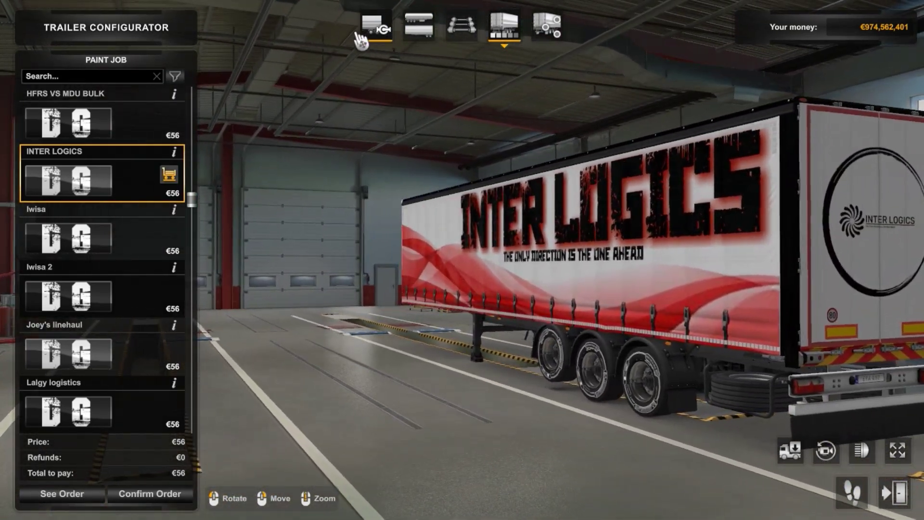
In Chain Type, preview the Double combination, then return to Single.
click(368, 29)
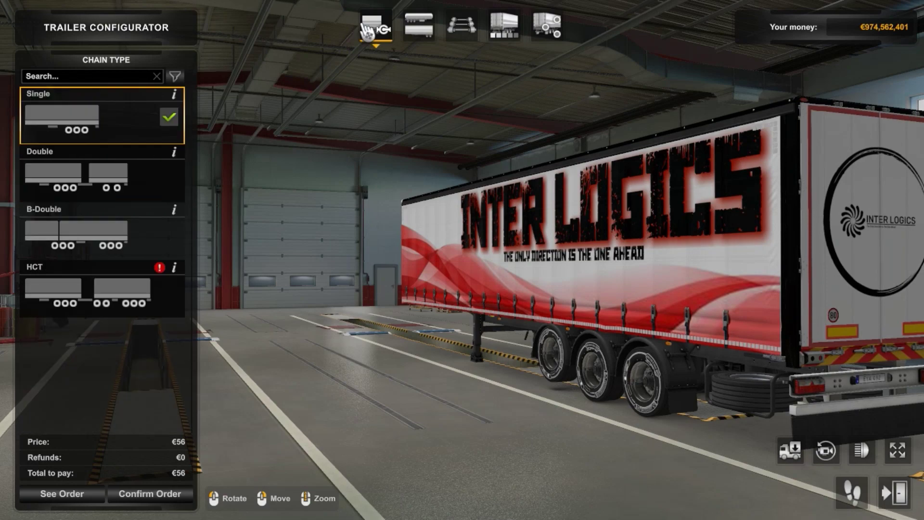
click(104, 195)
click(100, 118)
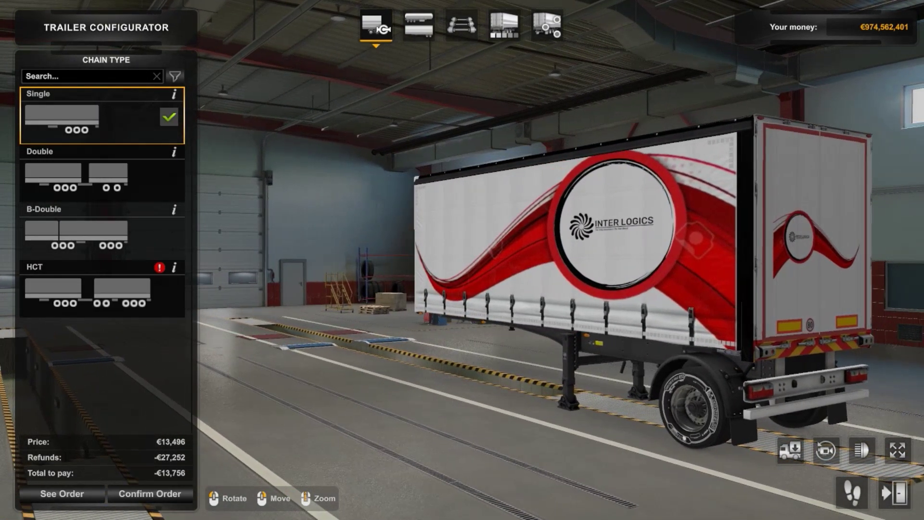
drag(553, 315, 553, 315)
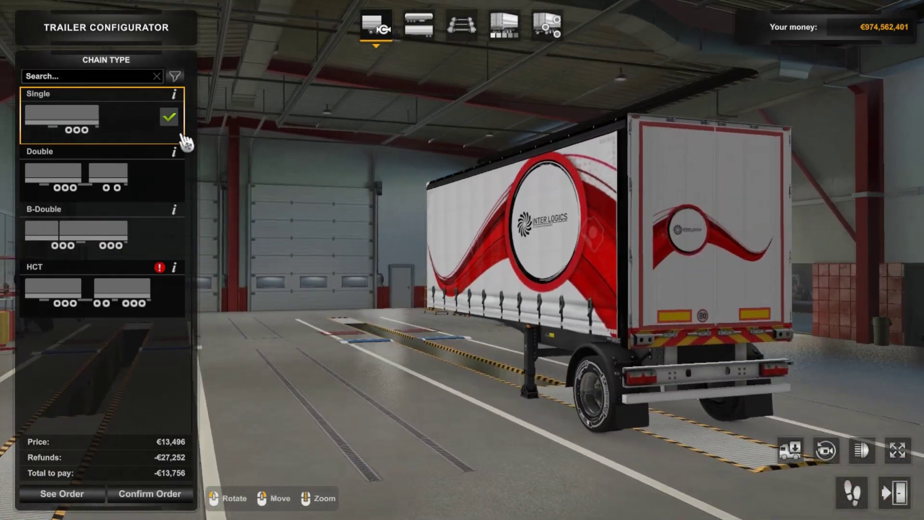
Preview the B-Double and HCT combinations from several angles, ending on Single.
click(111, 249)
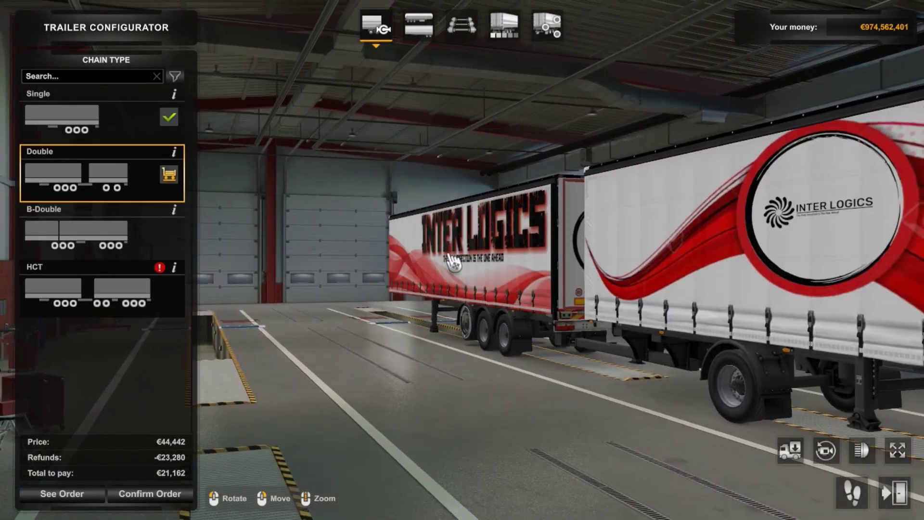
drag(452, 262, 453, 262)
click(88, 308)
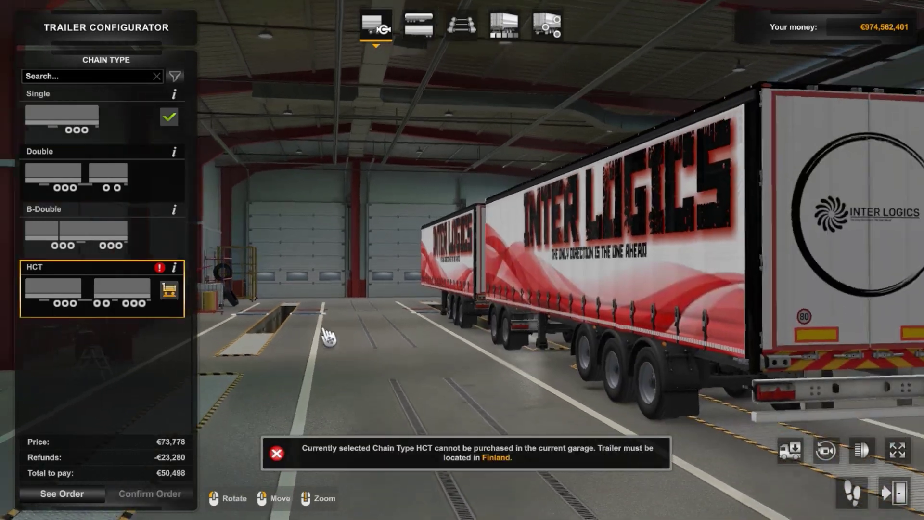
drag(326, 329, 326, 328)
drag(467, 254, 467, 254)
click(104, 235)
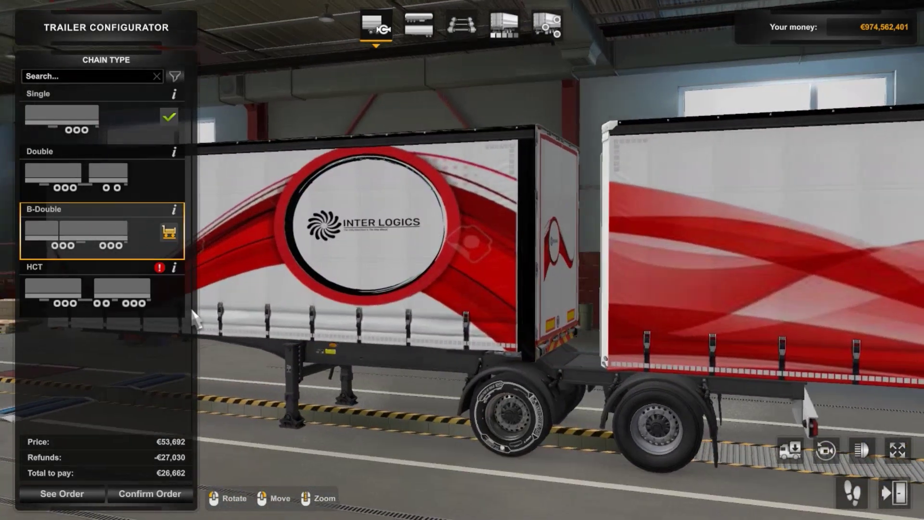
scroll(672, 252, up, 3)
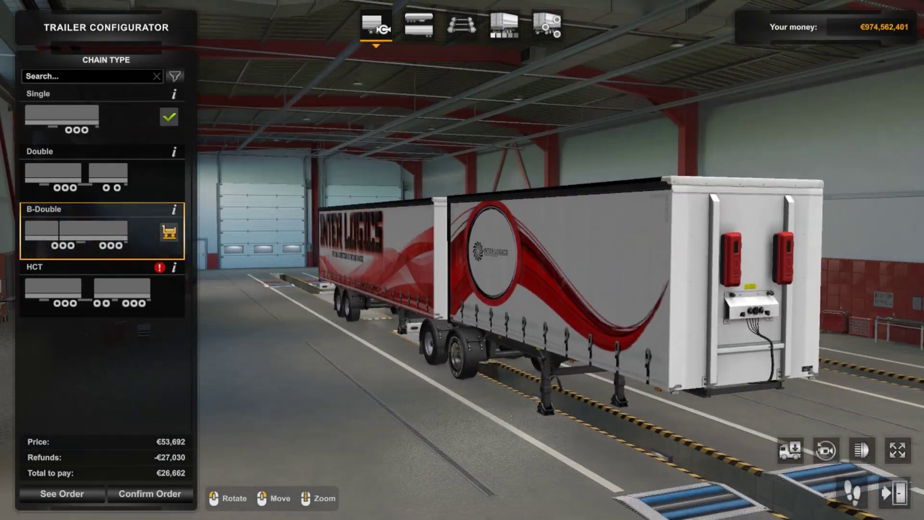
click(60, 311)
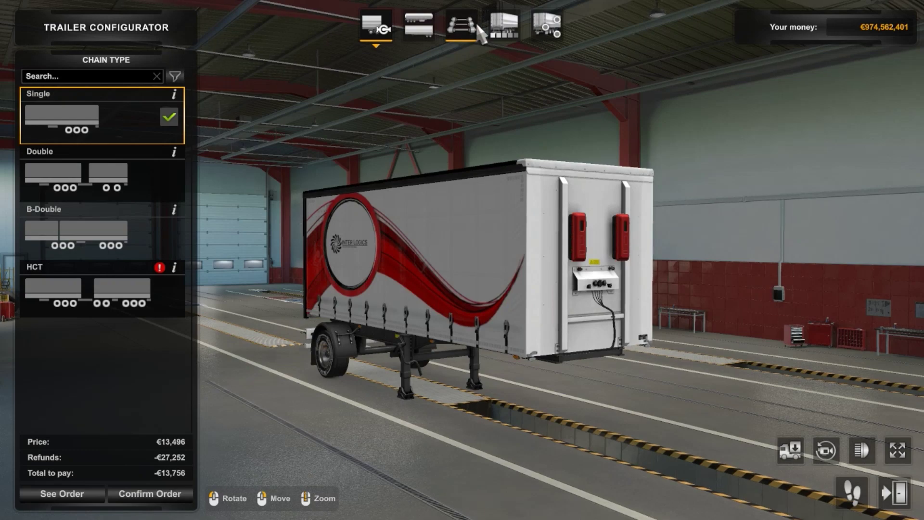
Switch the INTER LOGICS curtainsider to the standard 3 Axles chassis and display it behind the truck.
click(478, 29)
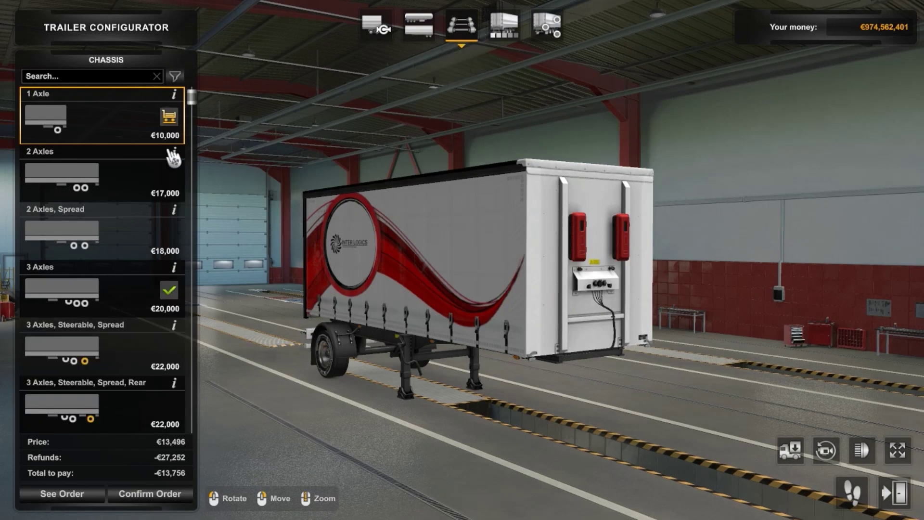
click(96, 343)
click(123, 274)
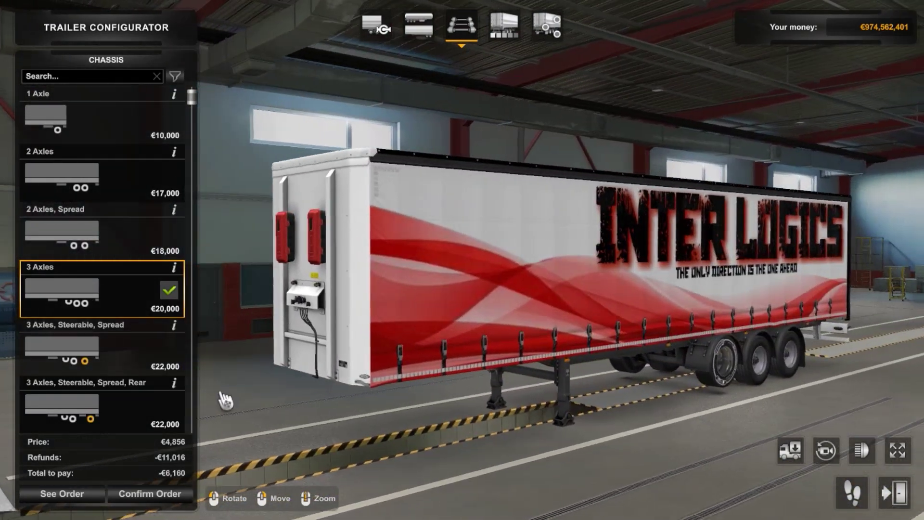
click(782, 452)
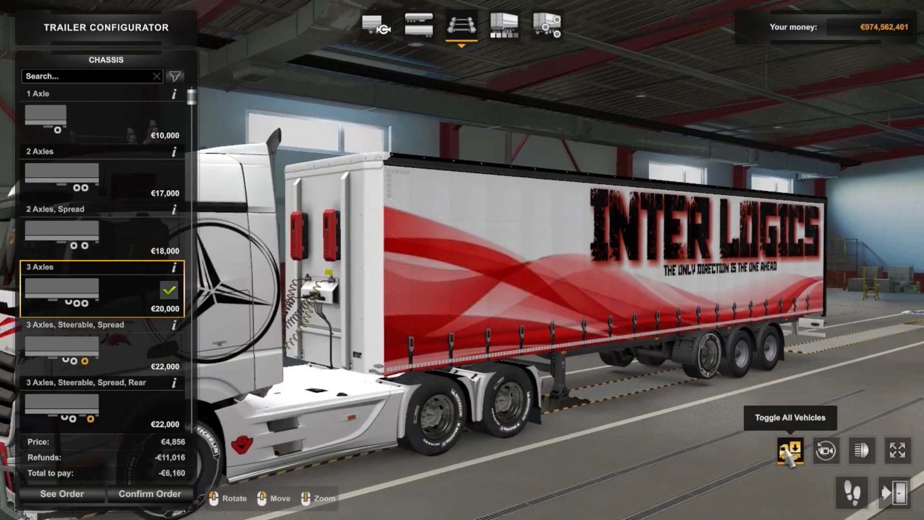